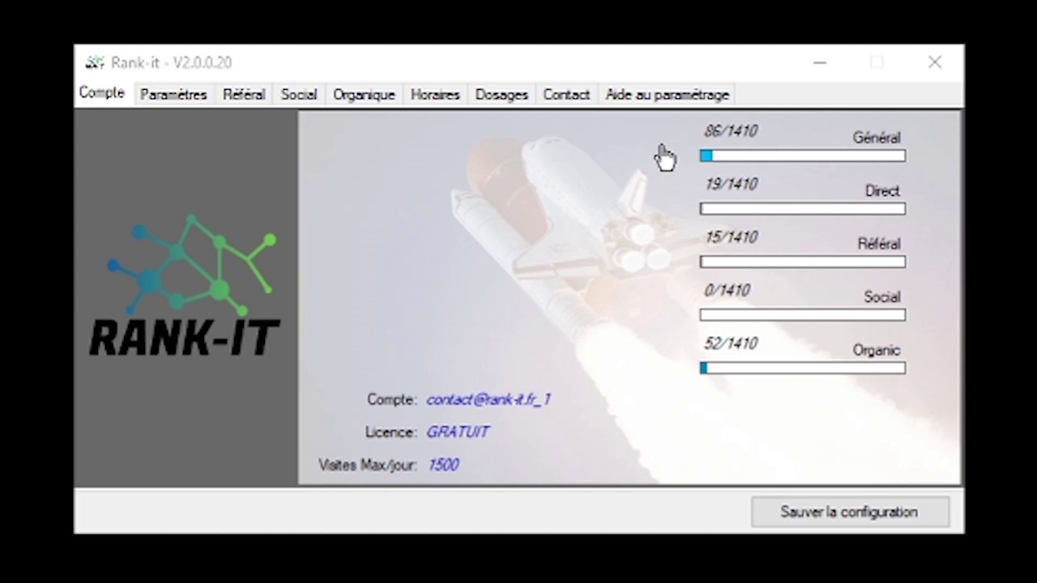
Review the visit parameters, the Référal, Social and Organique source lists, and the hourly visit schedule
{"action": "left_click", "coordinate": [179, 97]}
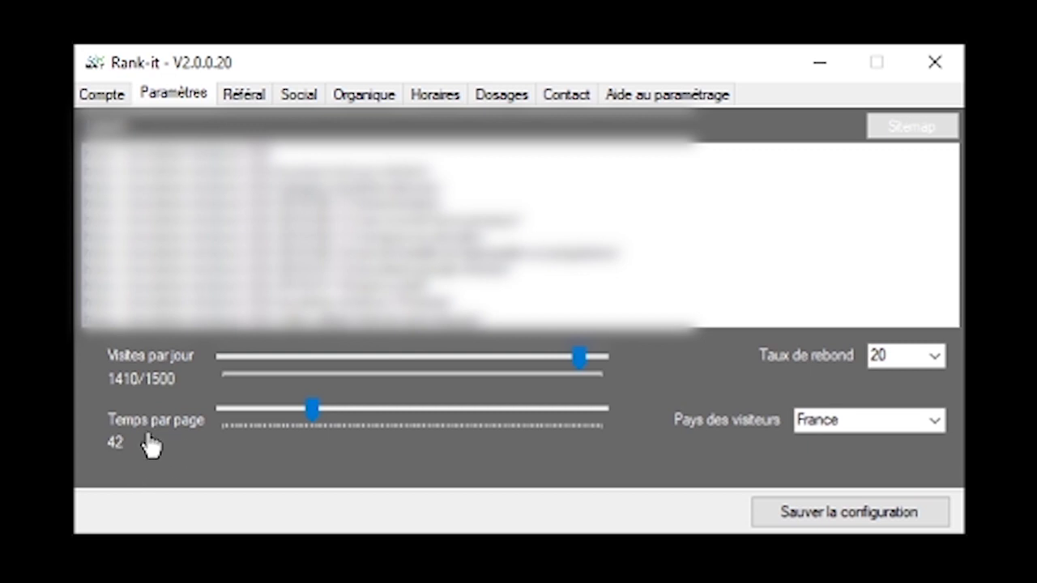
{"action": "left_click", "coordinate": [939, 359]}
{"action": "left_click", "coordinate": [932, 364]}
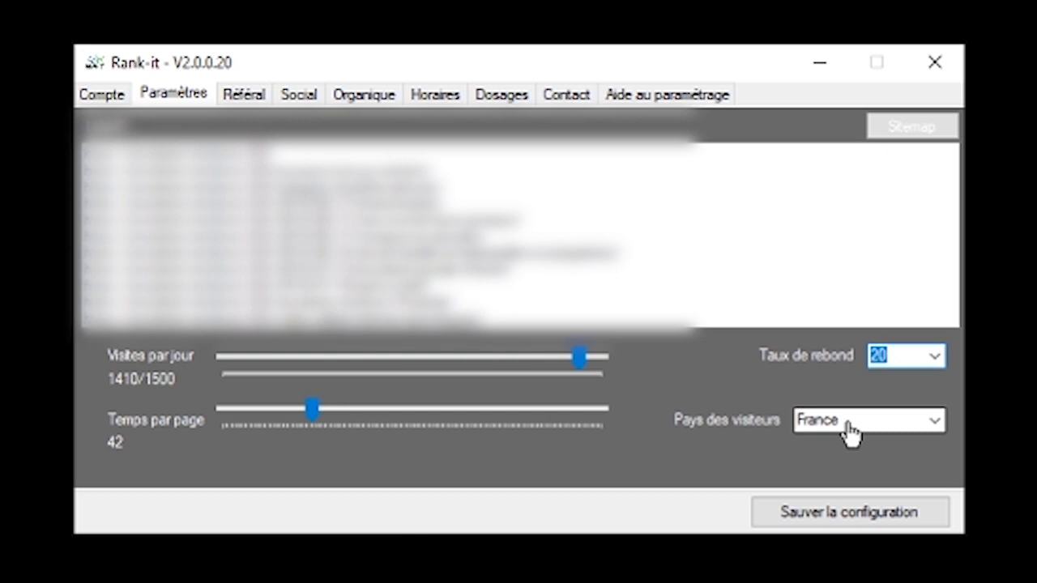
{"action": "left_click", "coordinate": [242, 97]}
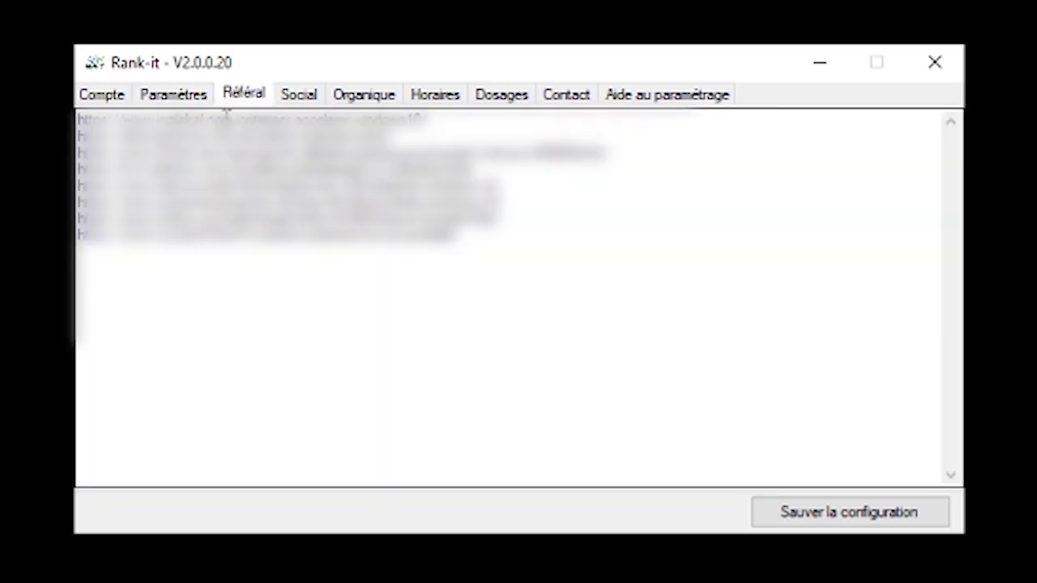
{"action": "left_click", "coordinate": [299, 97]}
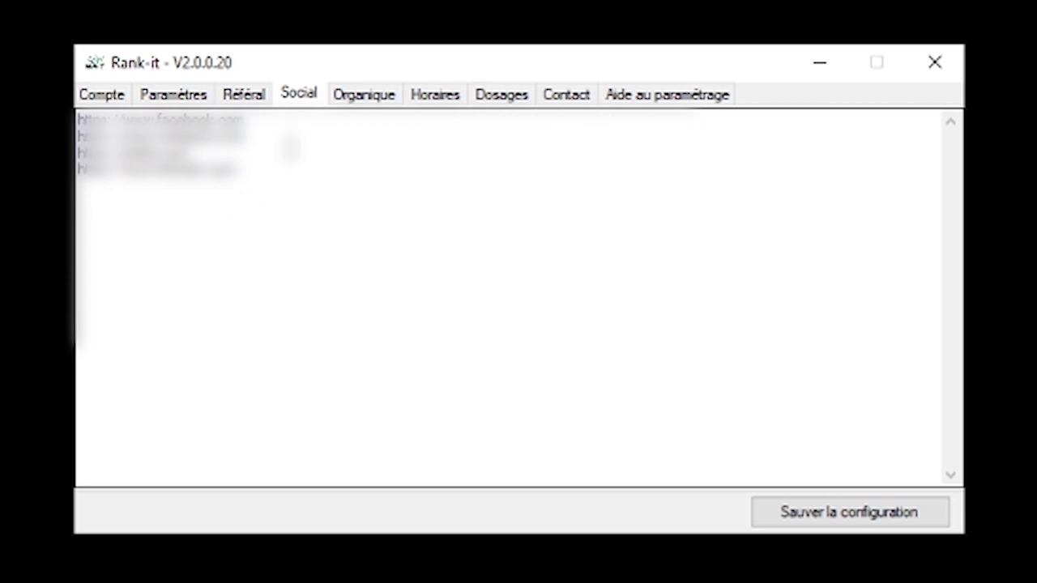
{"action": "left_click", "coordinate": [364, 97]}
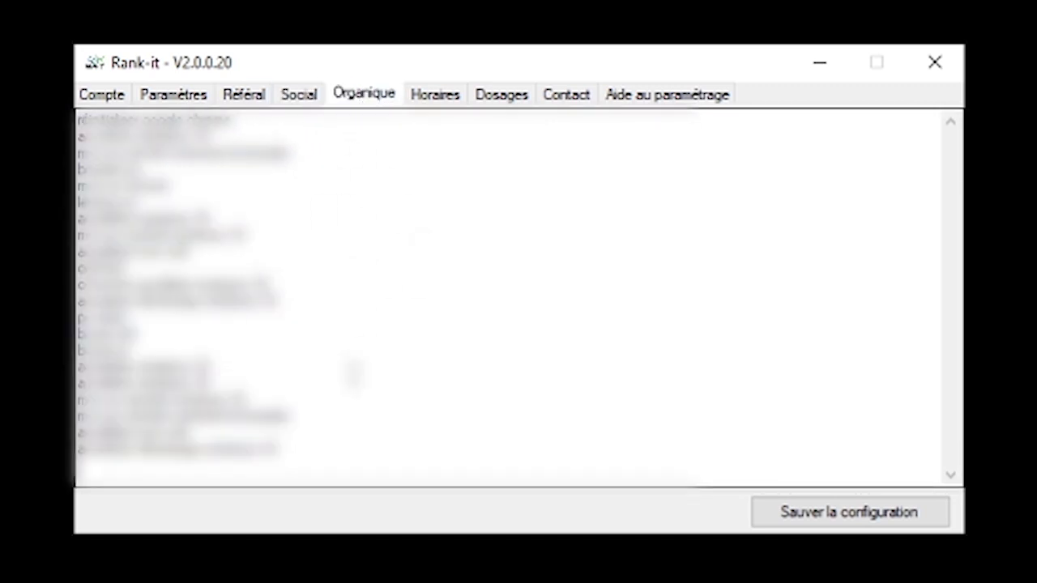
{"action": "left_click", "coordinate": [432, 96]}
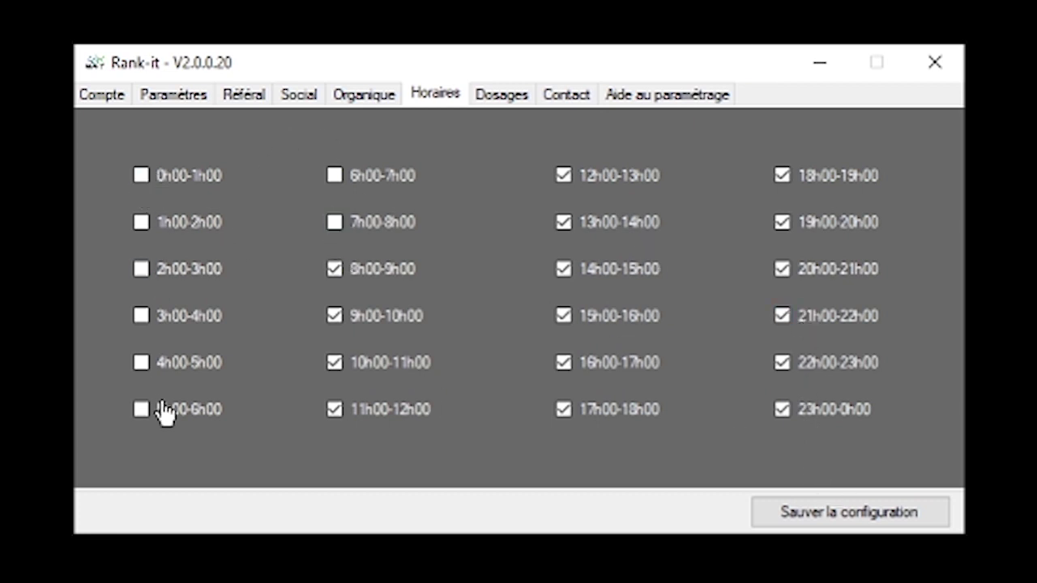
{"action": "left_click", "coordinate": [336, 174]}
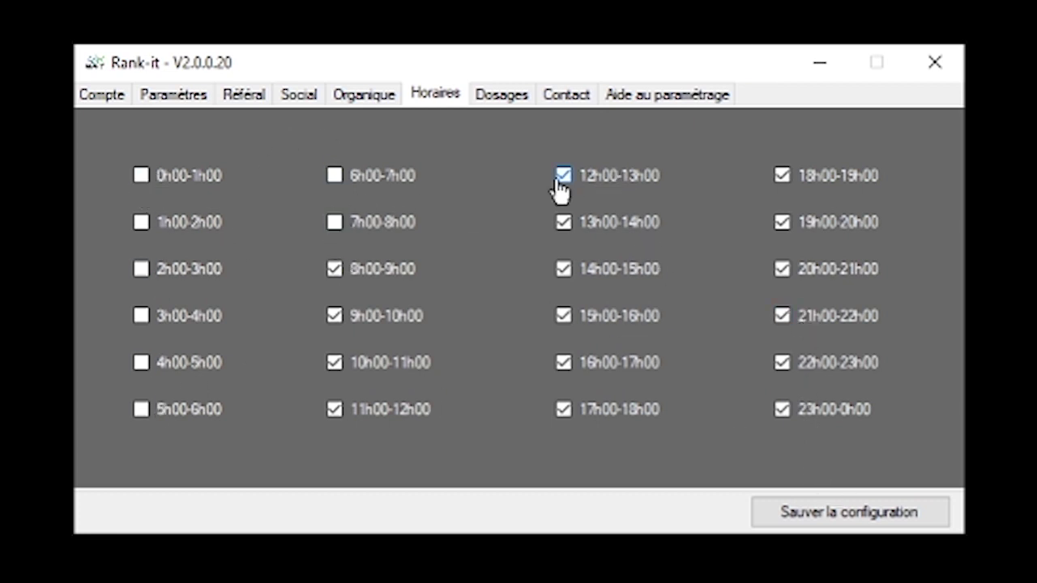
Rebalance the traffic source mix to 0% Direct, 20% Référal, 5% Social and 75% Organic
{"action": "left_click", "coordinate": [501, 98]}
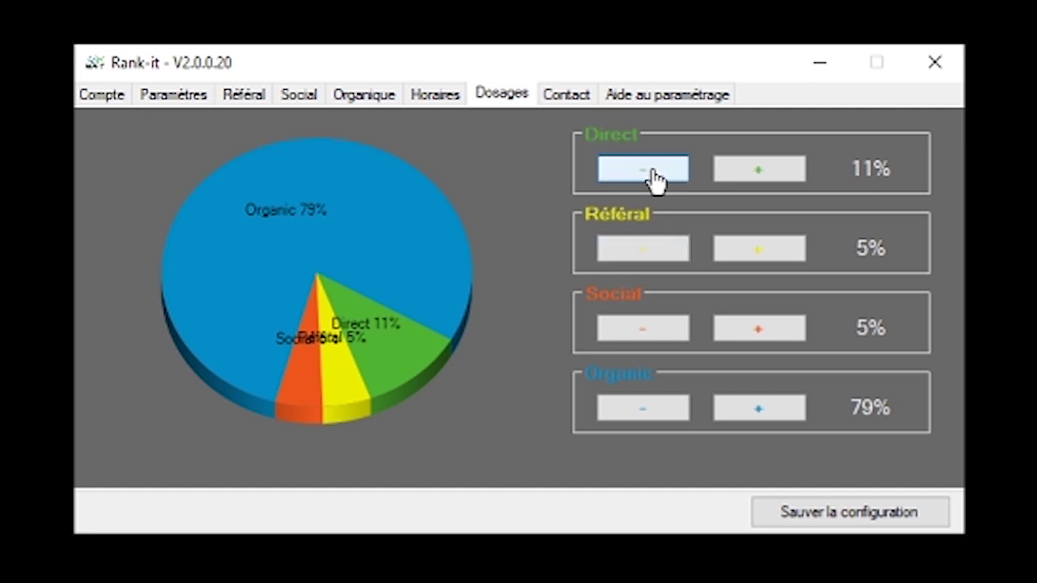
{"action": "left_click", "coordinate": [635, 411]}
{"action": "left_click", "coordinate": [631, 332]}
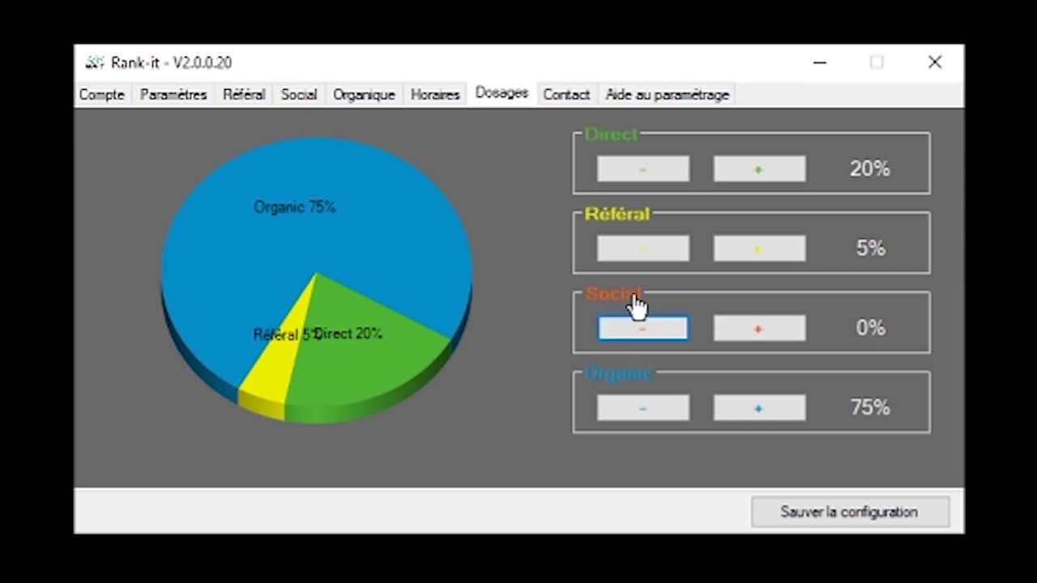
{"action": "left_click", "coordinate": [665, 252]}
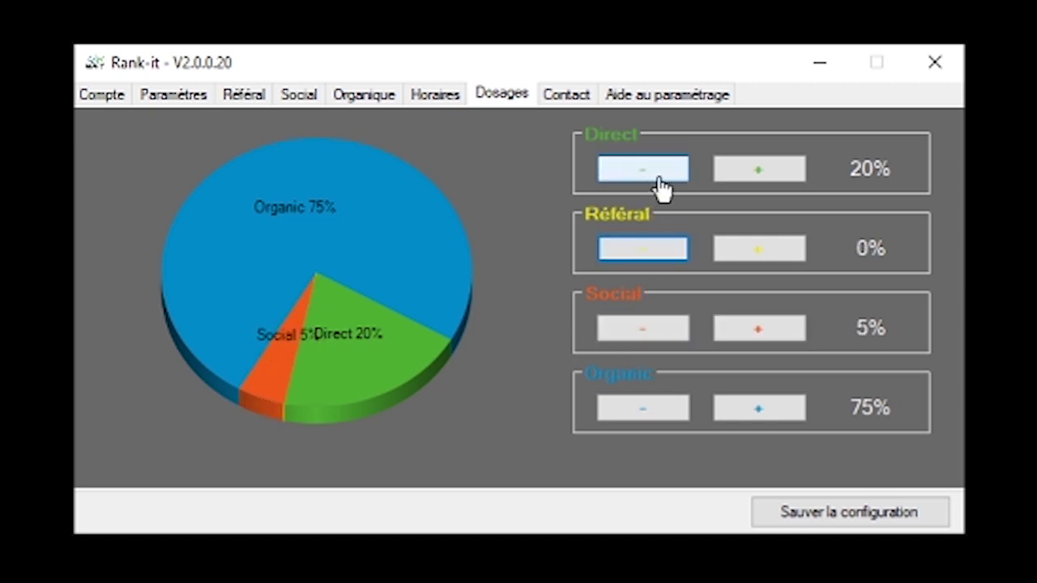
{"action": "left_click", "coordinate": [743, 178]}
{"action": "left_click", "coordinate": [613, 185]}
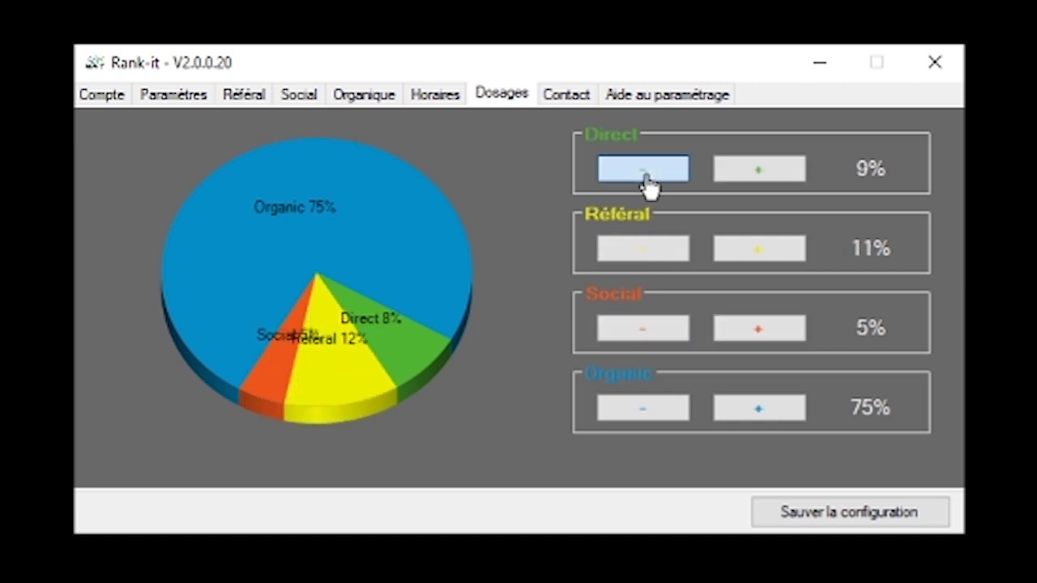
{"action": "left_click", "coordinate": [630, 174]}
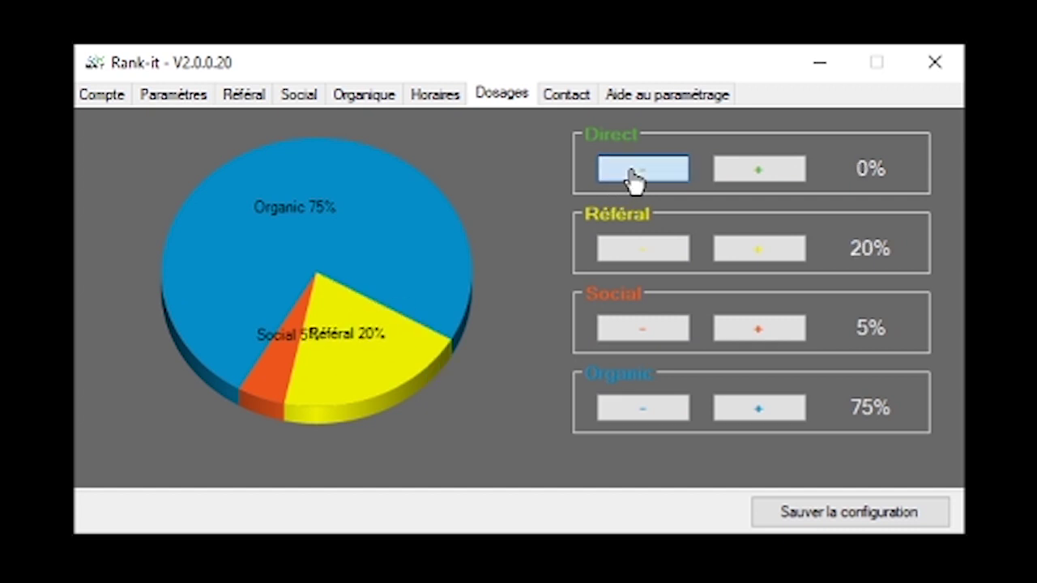
Shift the traffic source mix to 45% Direct, 16% Référal, 0% Social and 39% Organic
{"action": "left_click", "coordinate": [662, 255]}
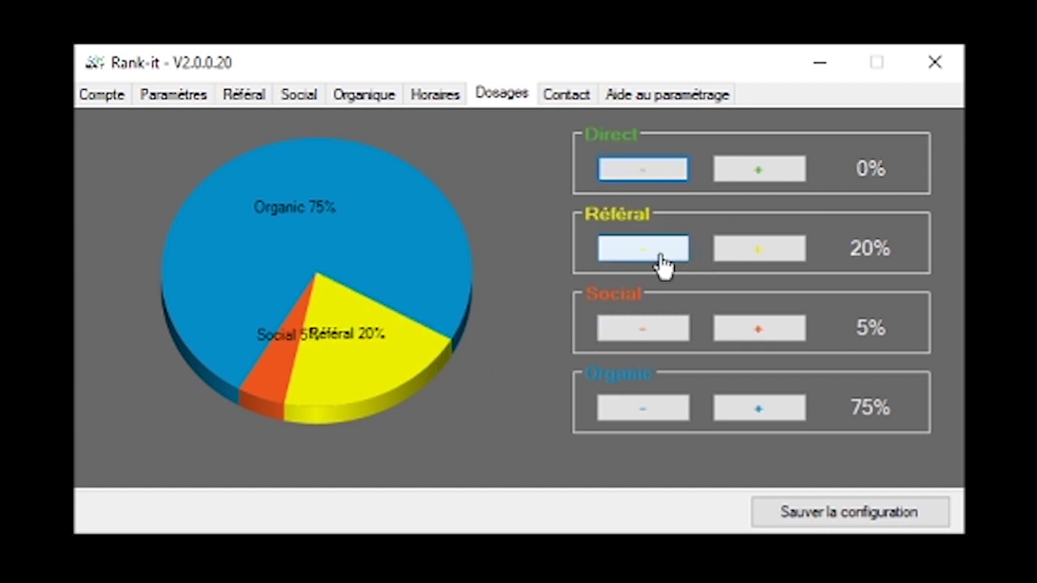
{"action": "left_click", "coordinate": [648, 333]}
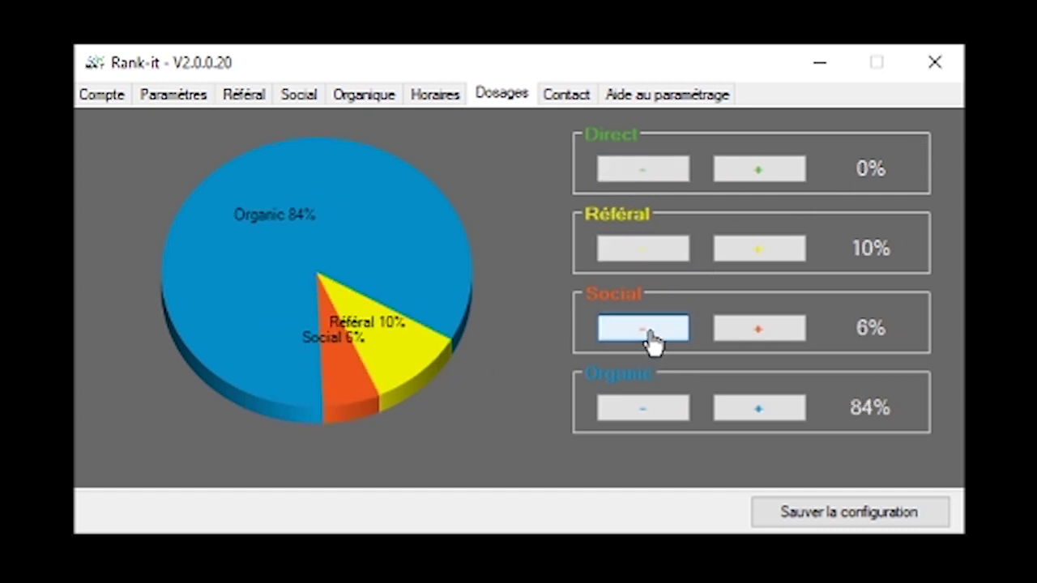
{"action": "left_click", "coordinate": [669, 409]}
{"action": "left_click", "coordinate": [725, 410]}
{"action": "left_click", "coordinate": [656, 410]}
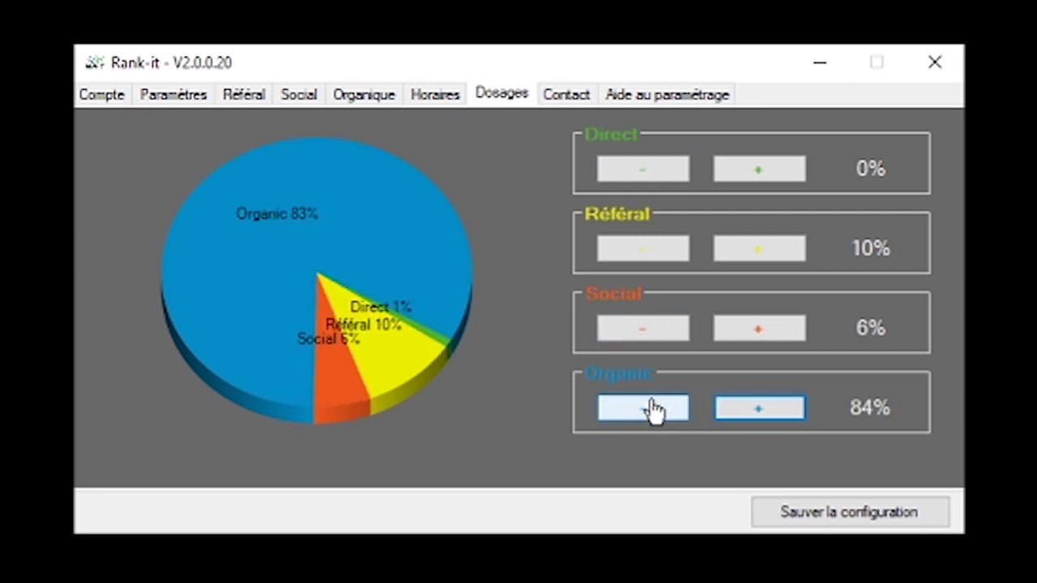
{"action": "left_click_drag", "start_coordinate": [656, 410], "coordinate": [652, 407]}
{"action": "left_click", "coordinate": [724, 253]}
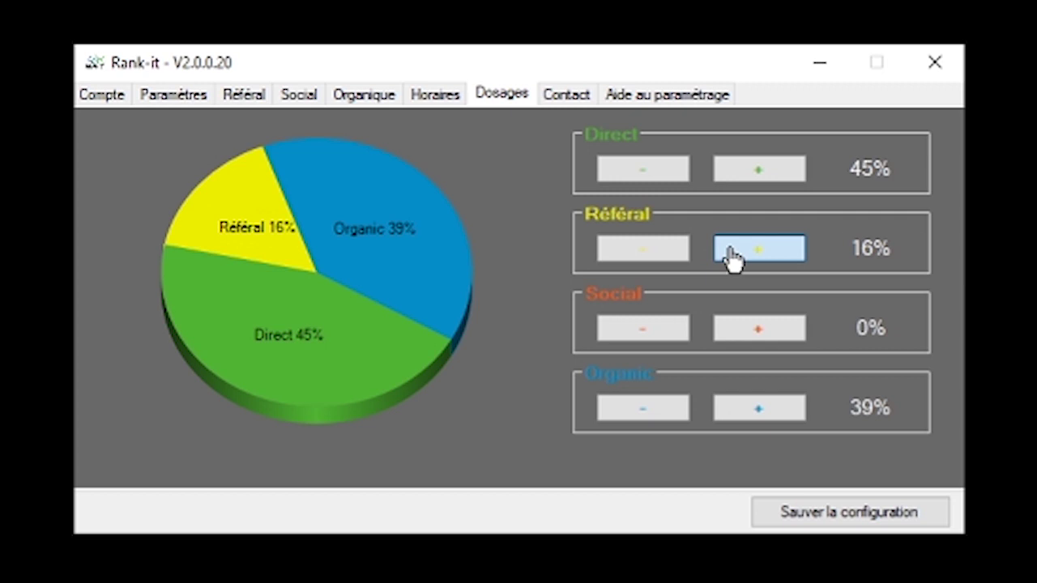
Adjust the traffic source mix to 51% Direct, 16% Référal, 10% Social and 23% Organic
{"action": "left_click", "coordinate": [762, 174]}
{"action": "left_click_drag", "start_coordinate": [764, 351], "coordinate": [764, 348]}
{"action": "left_click_drag", "start_coordinate": [648, 351], "coordinate": [637, 341]}
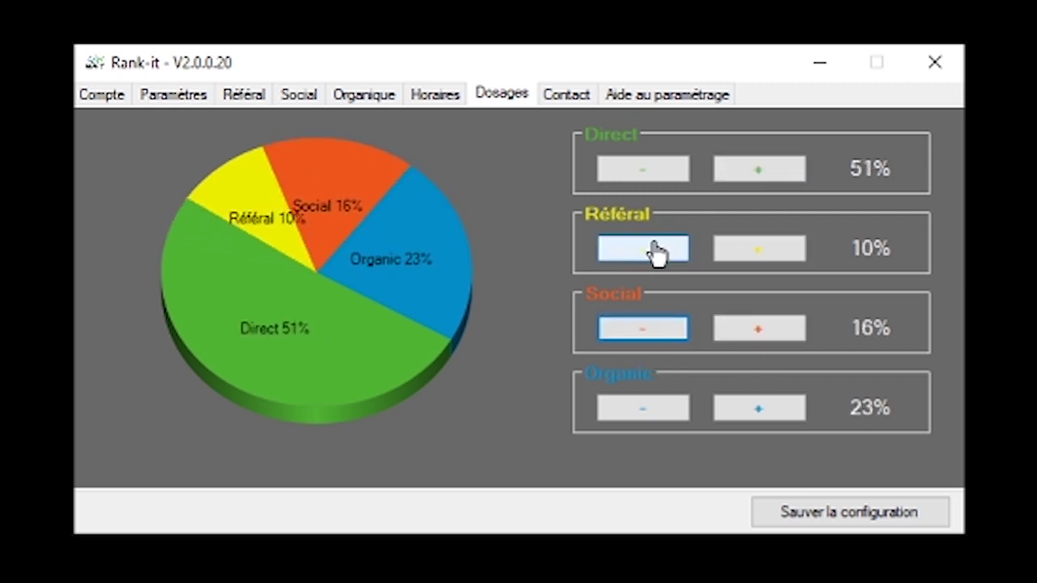
{"action": "left_click", "coordinate": [743, 261]}
{"action": "left_click", "coordinate": [762, 255]}
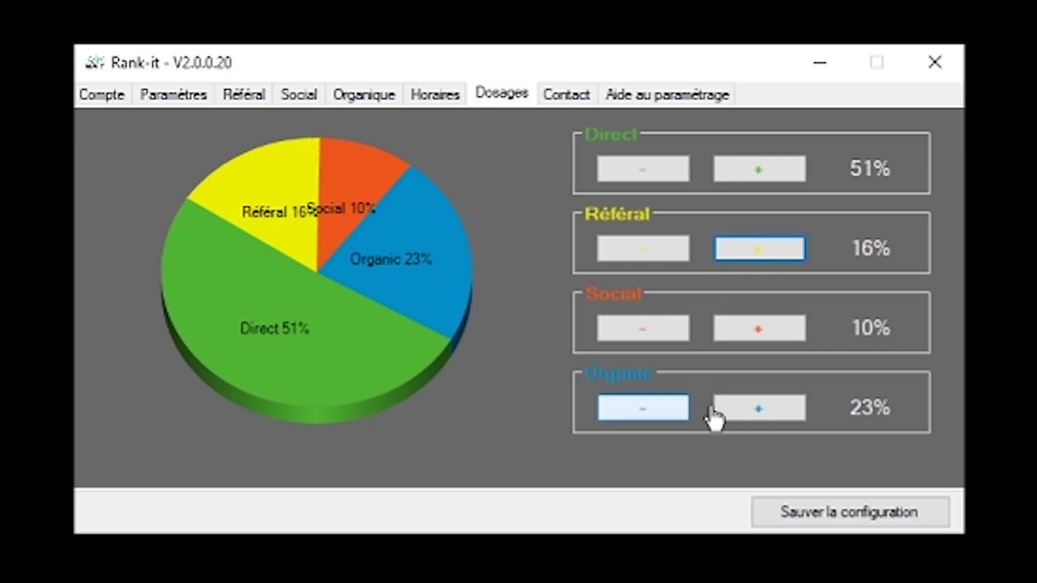
Raise the Direct share to 62% and Social to 11% while lowering Organic to 11%
{"action": "left_click", "coordinate": [753, 407]}
{"action": "left_click", "coordinate": [752, 407]}
{"action": "left_click_drag", "start_coordinate": [624, 409], "coordinate": [624, 409]}
{"action": "left_click", "coordinate": [760, 332]}
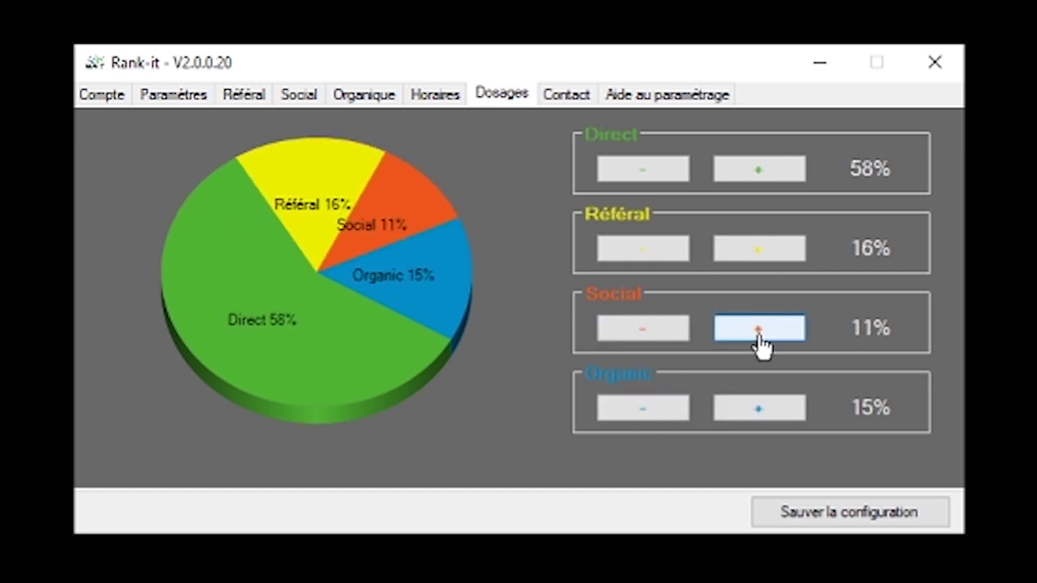
{"action": "left_click_drag", "start_coordinate": [757, 409], "coordinate": [757, 409]}
{"action": "left_click_drag", "start_coordinate": [631, 411], "coordinate": [630, 411]}
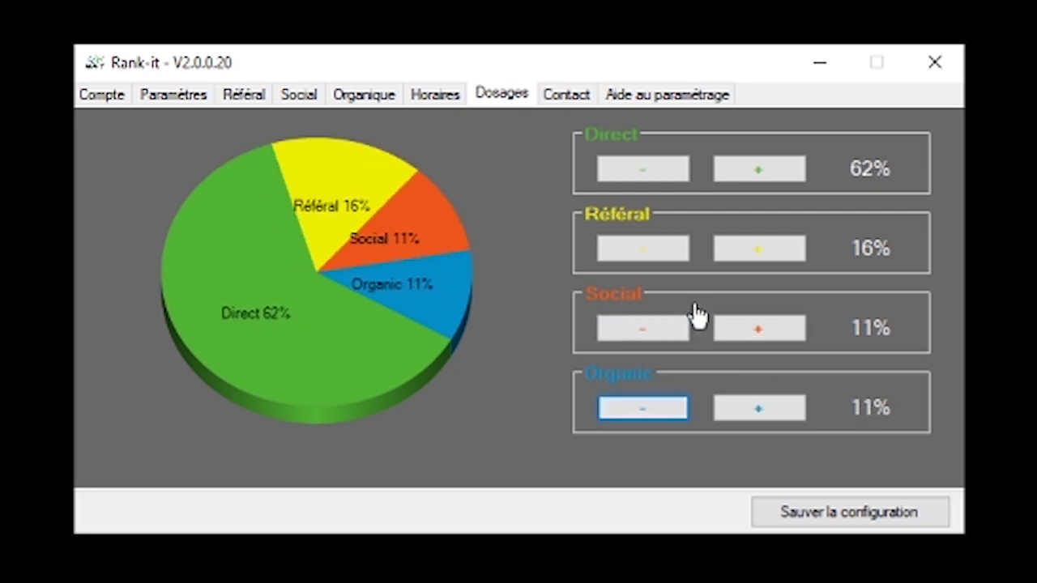
Lower the Référal share to 13% and Social to 9%, bringing Organic to 16%
{"action": "left_click_drag", "start_coordinate": [634, 331], "coordinate": [634, 332]}
{"action": "left_click_drag", "start_coordinate": [635, 252], "coordinate": [635, 253]}
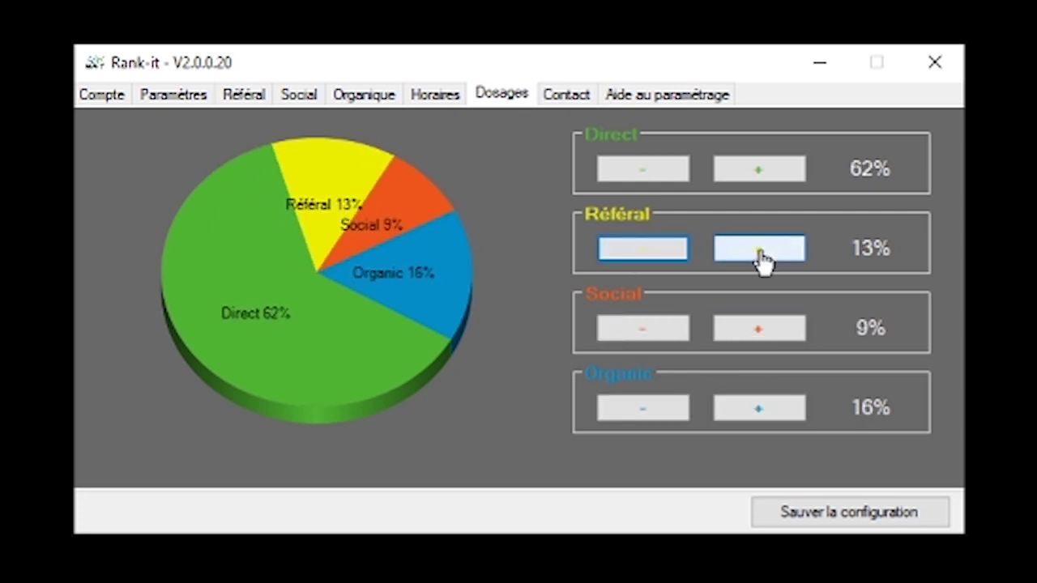
{"action": "left_click", "coordinate": [761, 253]}
{"action": "left_click", "coordinate": [657, 251]}
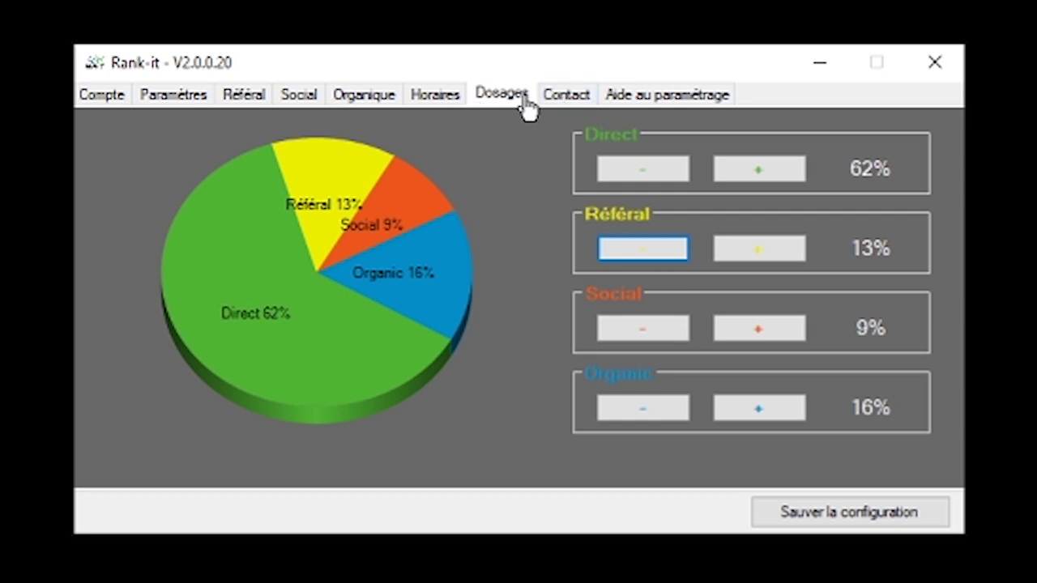
View the contact form and the configuration help's indicator for the coherence of the Social URLs
{"action": "left_click", "coordinate": [569, 103]}
{"action": "left_click", "coordinate": [487, 273]}
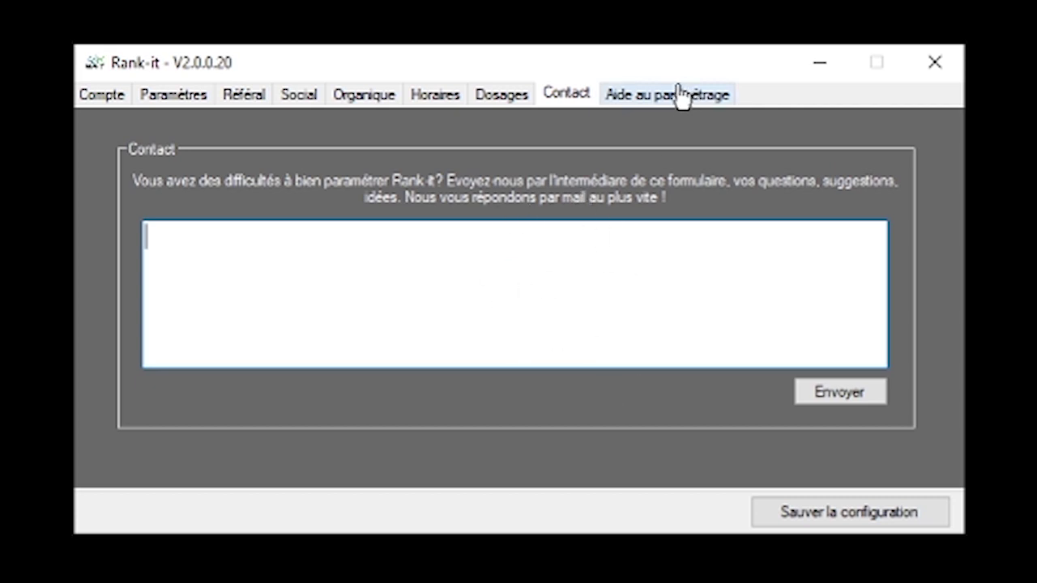
{"action": "left_click", "coordinate": [652, 97]}
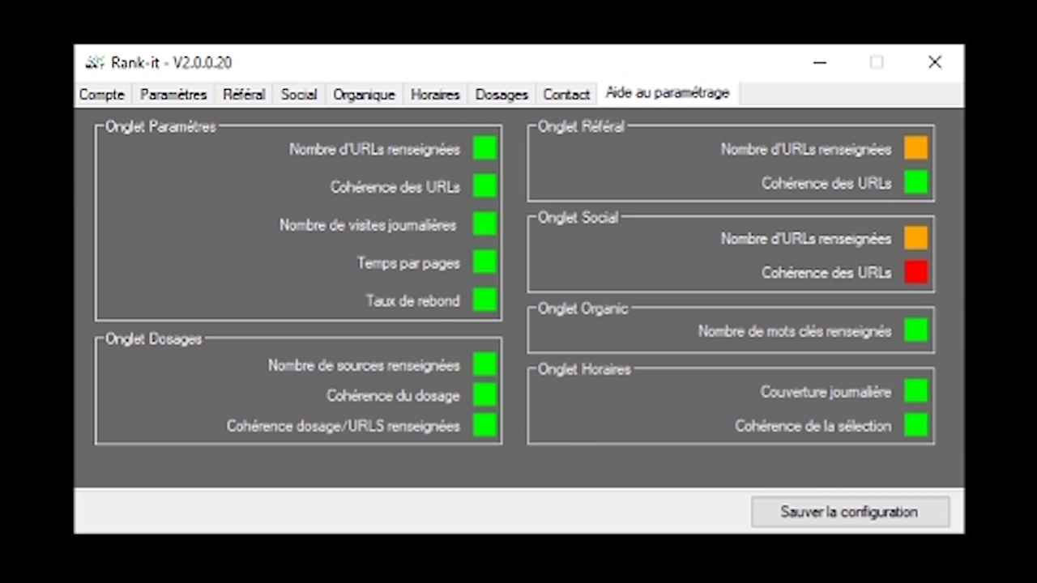
{"action": "mouse_move", "coordinate": [926, 275]}
Compare the Social URL list with the configuration help's hint on the number of Social URLs entered
{"action": "left_click", "coordinate": [306, 101]}
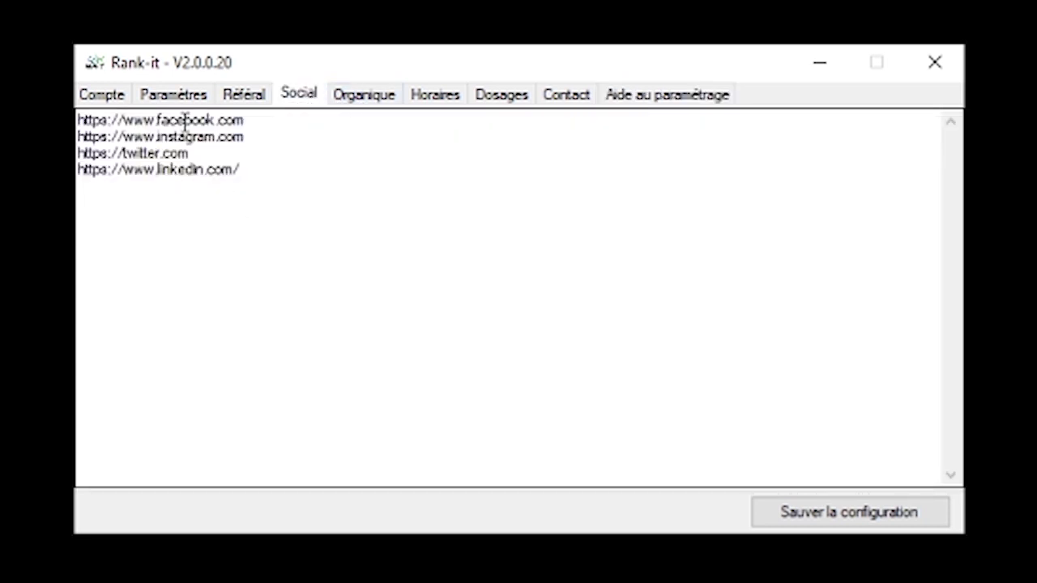
{"action": "left_click", "coordinate": [252, 121]}
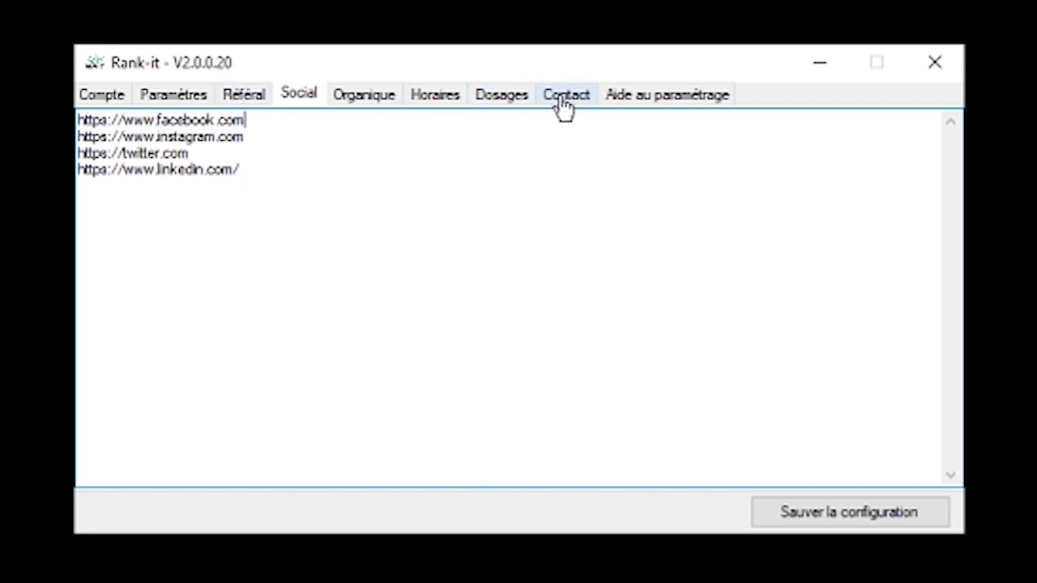
{"action": "left_click", "coordinate": [631, 104]}
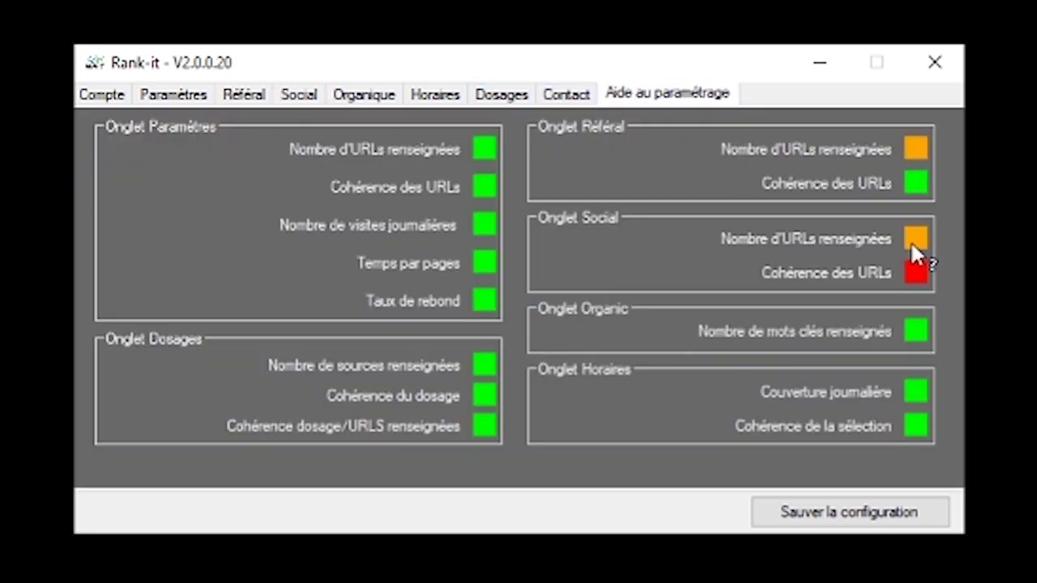
{"action": "mouse_move", "coordinate": [912, 238]}
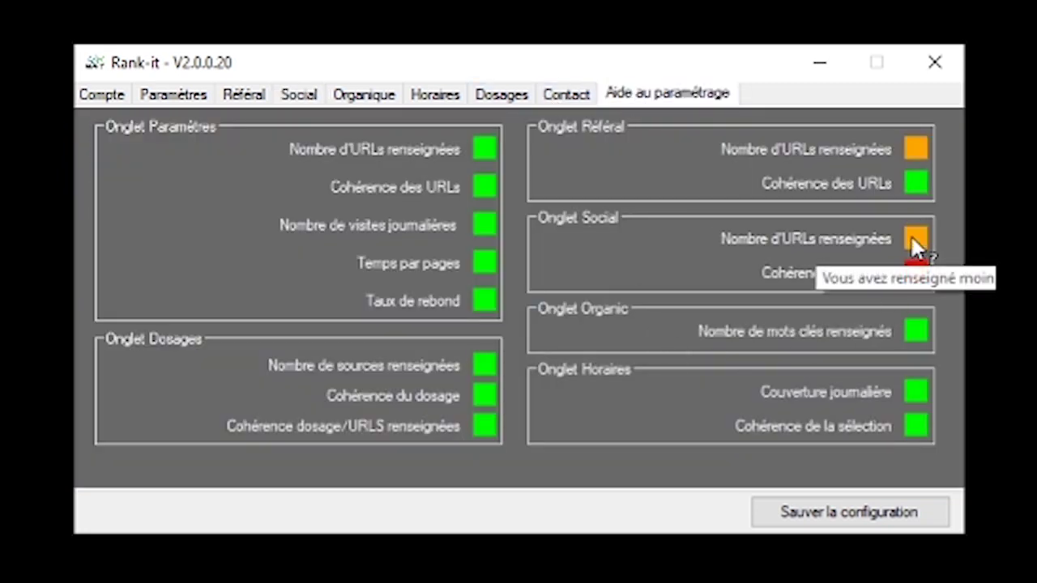
{"action": "left_click", "coordinate": [314, 97]}
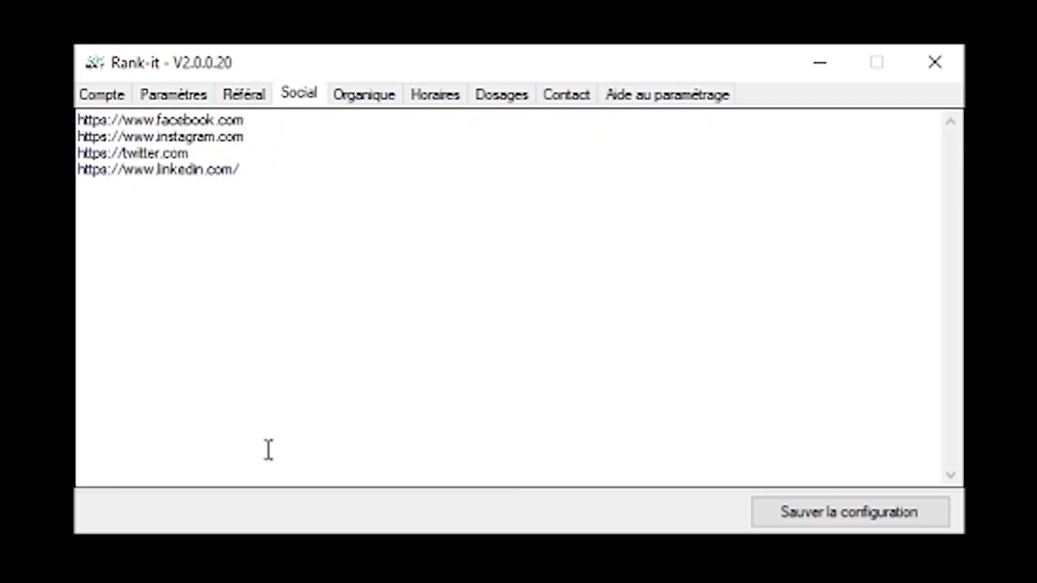
Check the configuration help's hint on the number of Référal URLs against the Référal URL list
{"action": "left_click", "coordinate": [642, 98]}
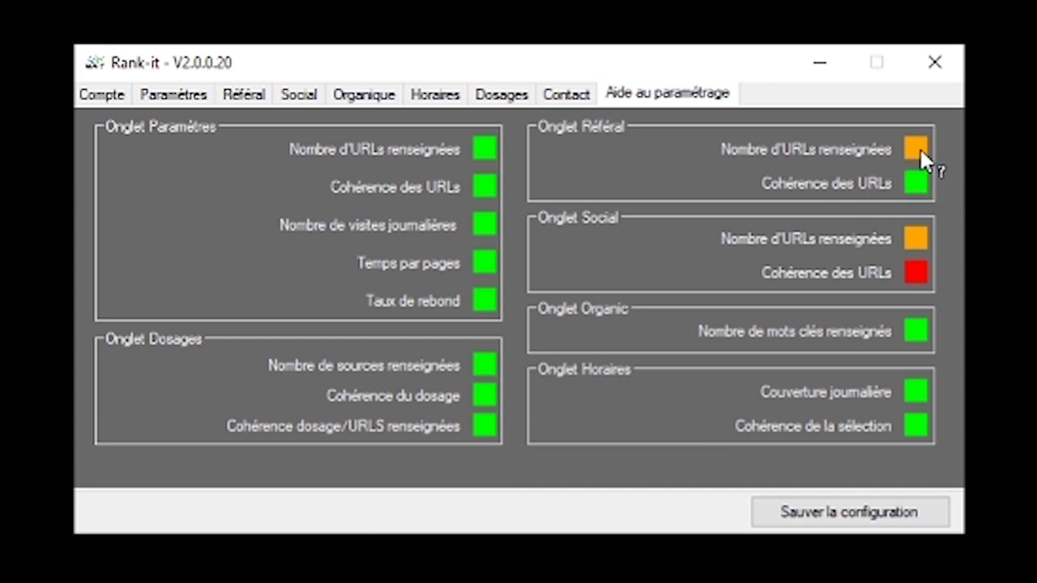
{"action": "mouse_move", "coordinate": [920, 155]}
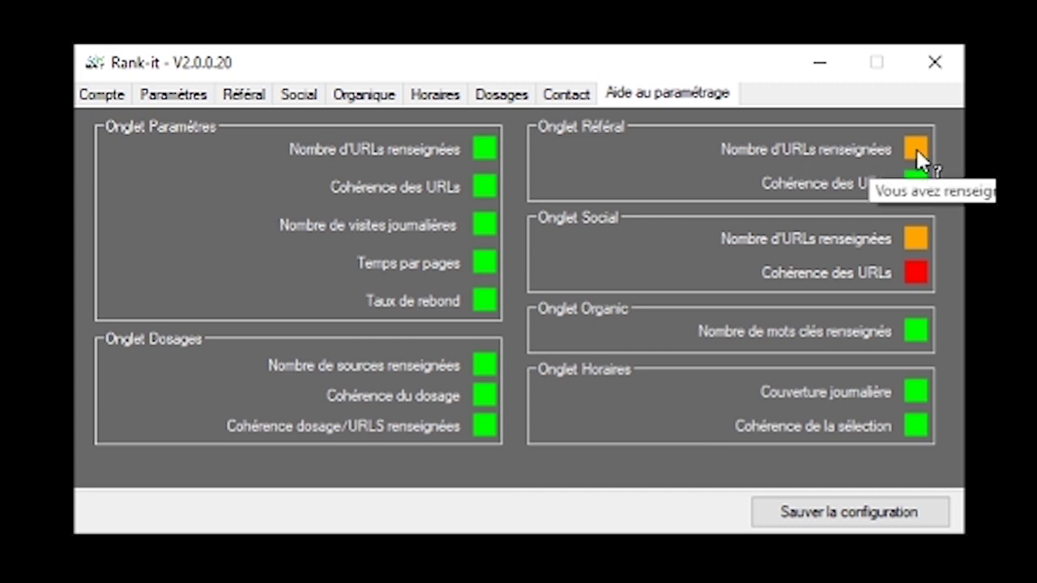
{"action": "left_click", "coordinate": [246, 97]}
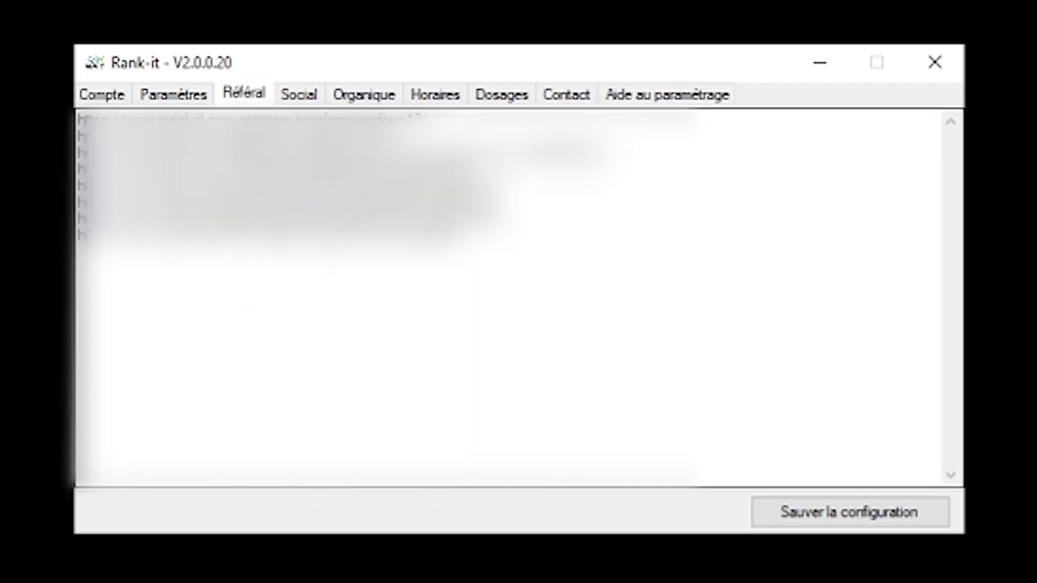
{"action": "left_click", "coordinate": [631, 99]}
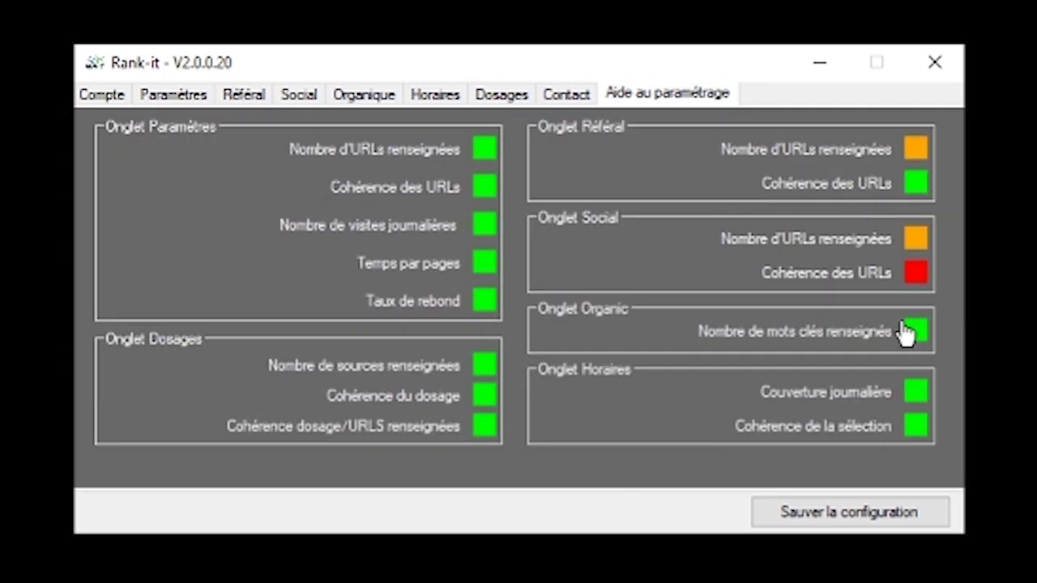
{"action": "left_click", "coordinate": [111, 95]}
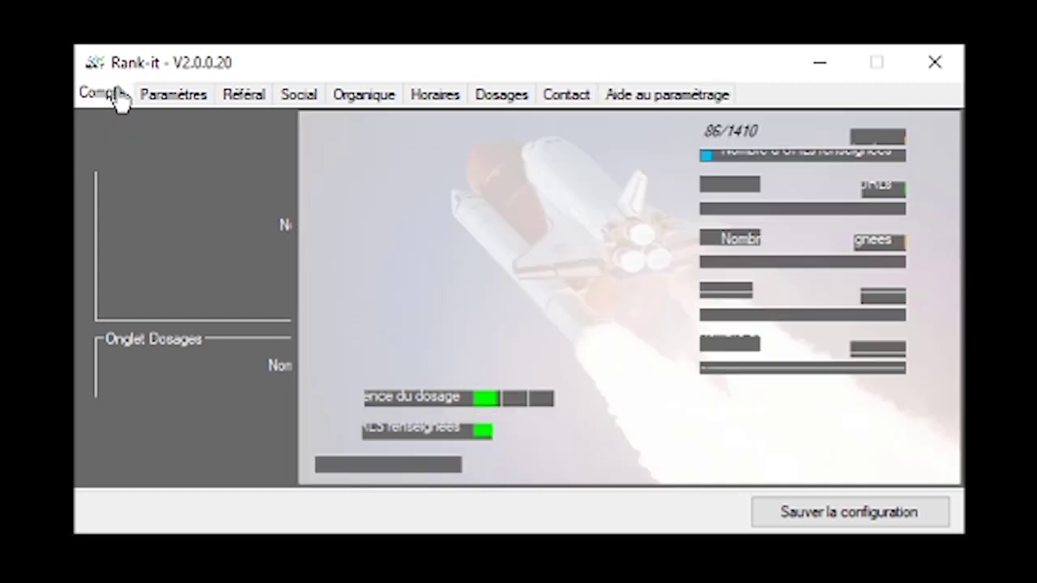
{"action": "left_click", "coordinate": [192, 97]}
{"action": "left_click", "coordinate": [247, 96]}
{"action": "left_click", "coordinate": [299, 97]}
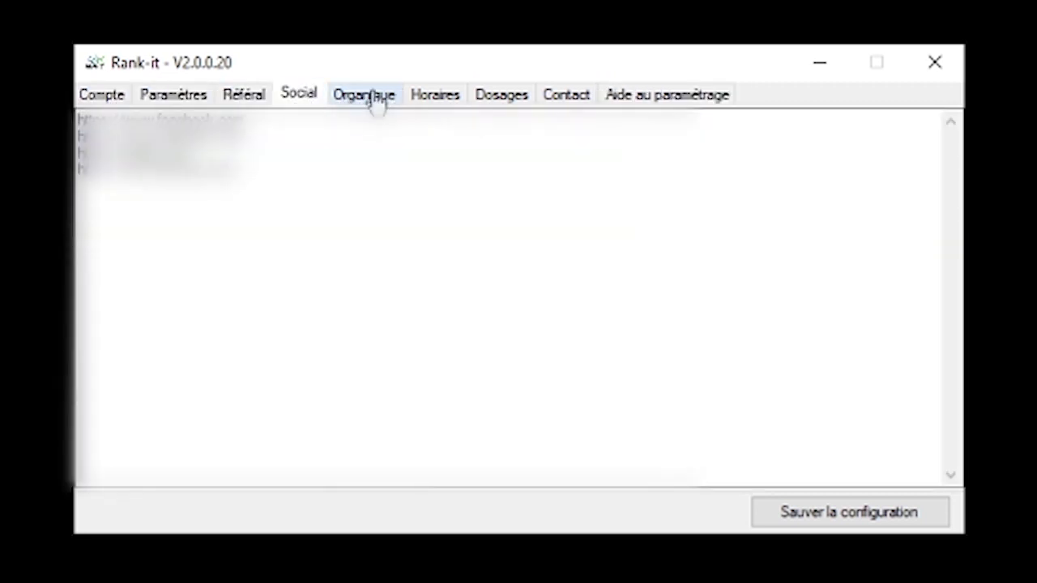
Look through the Organique, Horaires, Dosages, Contact, Social and Référal settings pages
{"action": "left_click", "coordinate": [376, 97]}
{"action": "left_click", "coordinate": [435, 98]}
{"action": "left_click", "coordinate": [502, 97]}
{"action": "left_click", "coordinate": [567, 98]}
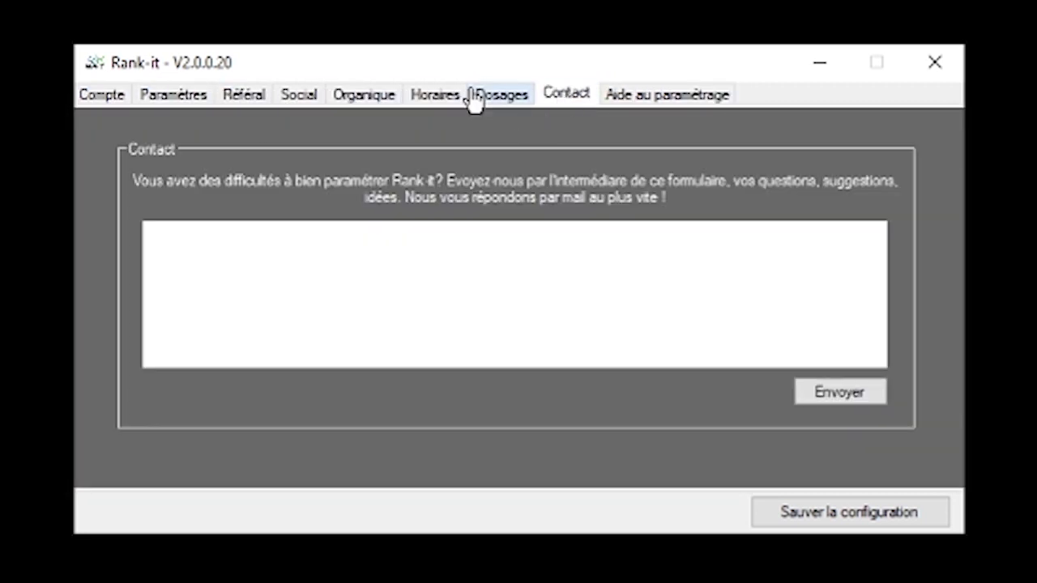
{"action": "left_click", "coordinate": [369, 99]}
{"action": "left_click", "coordinate": [302, 98]}
{"action": "left_click", "coordinate": [231, 99]}
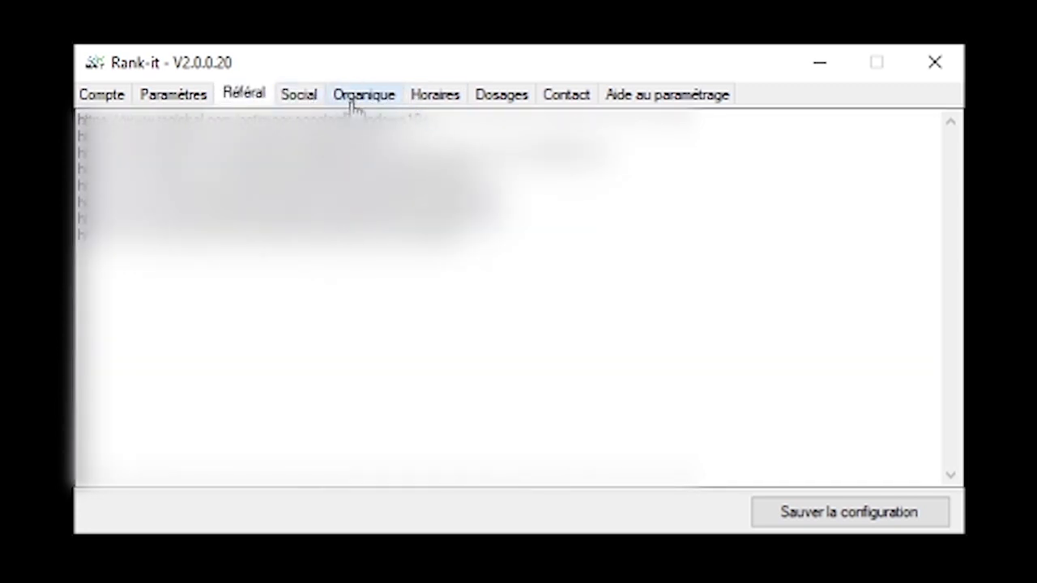
Set the visit source mix to 91% Direct, 4% Référal, 0% Social and 5% Organic
{"action": "left_click", "coordinate": [496, 100]}
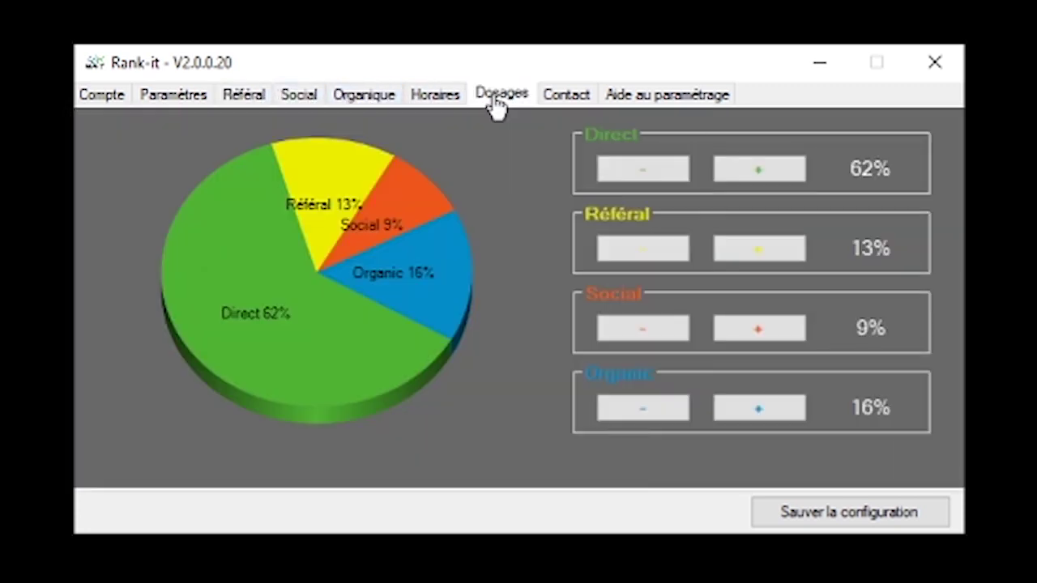
{"action": "left_click_drag", "start_coordinate": [777, 410], "coordinate": [777, 410]}
{"action": "left_click_drag", "start_coordinate": [624, 172], "coordinate": [625, 172]}
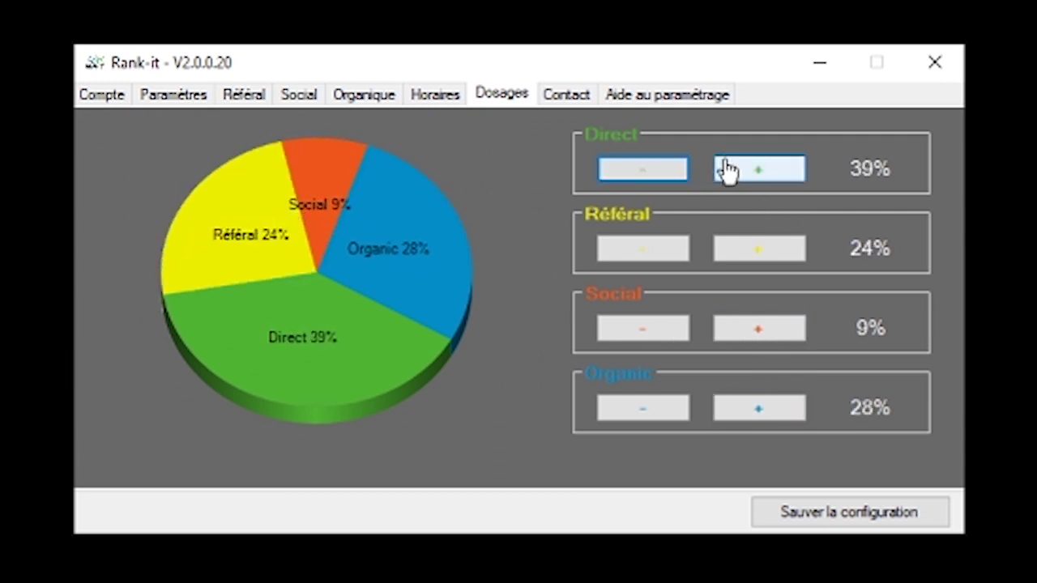
{"action": "left_click_drag", "start_coordinate": [724, 170], "coordinate": [766, 173]}
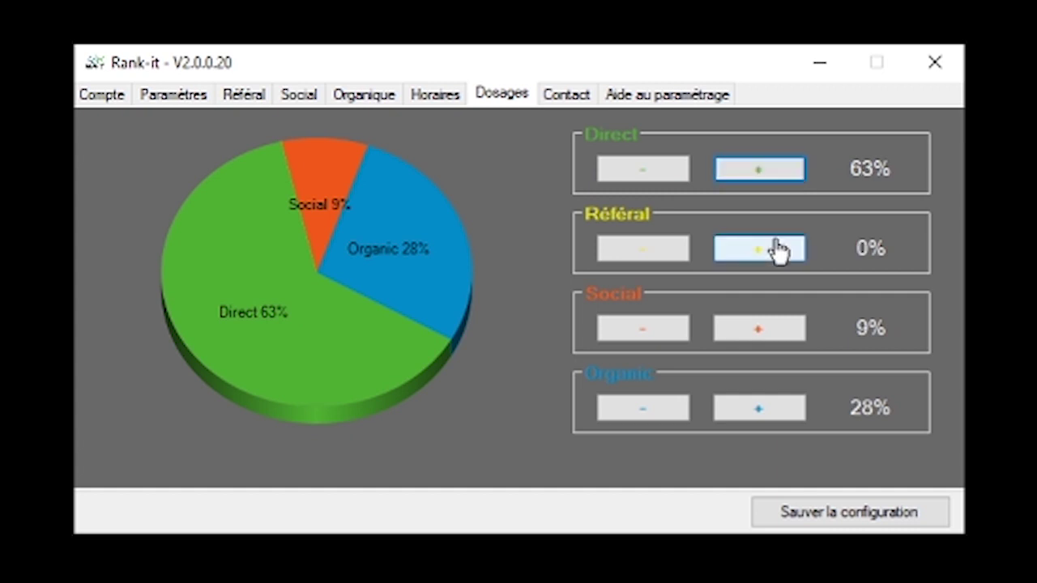
{"action": "left_click_drag", "start_coordinate": [776, 248], "coordinate": [778, 257]}
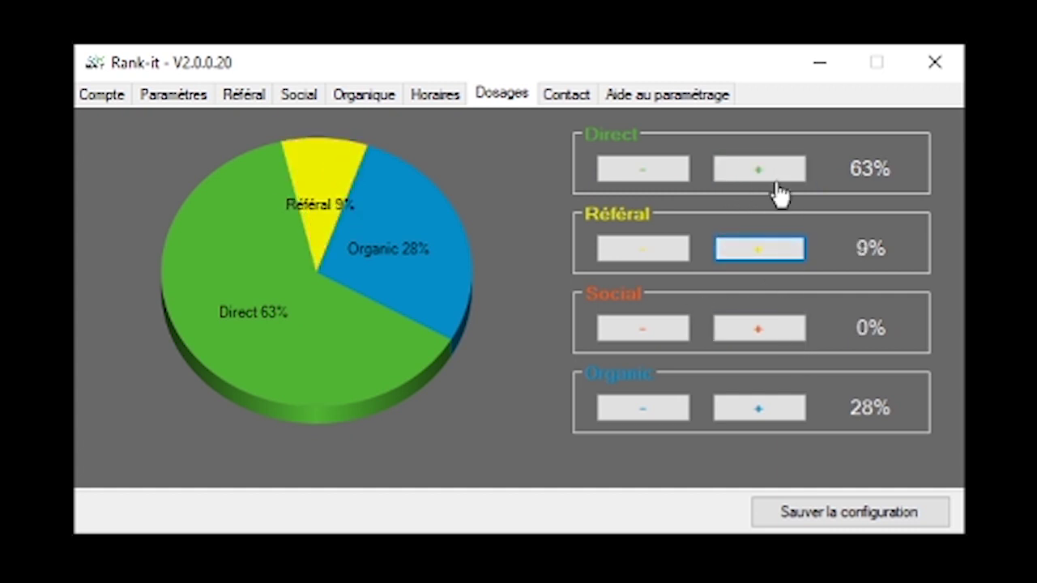
{"action": "left_click_drag", "start_coordinate": [775, 170], "coordinate": [773, 168]}
{"action": "left_click_drag", "start_coordinate": [782, 336], "coordinate": [782, 334]}
{"action": "left_click_drag", "start_coordinate": [746, 262], "coordinate": [747, 263]}
{"action": "left_click_drag", "start_coordinate": [759, 177], "coordinate": [759, 176]}
Check the configuration help's hint on the coherence of the visit source mix
{"action": "left_click", "coordinate": [614, 95]}
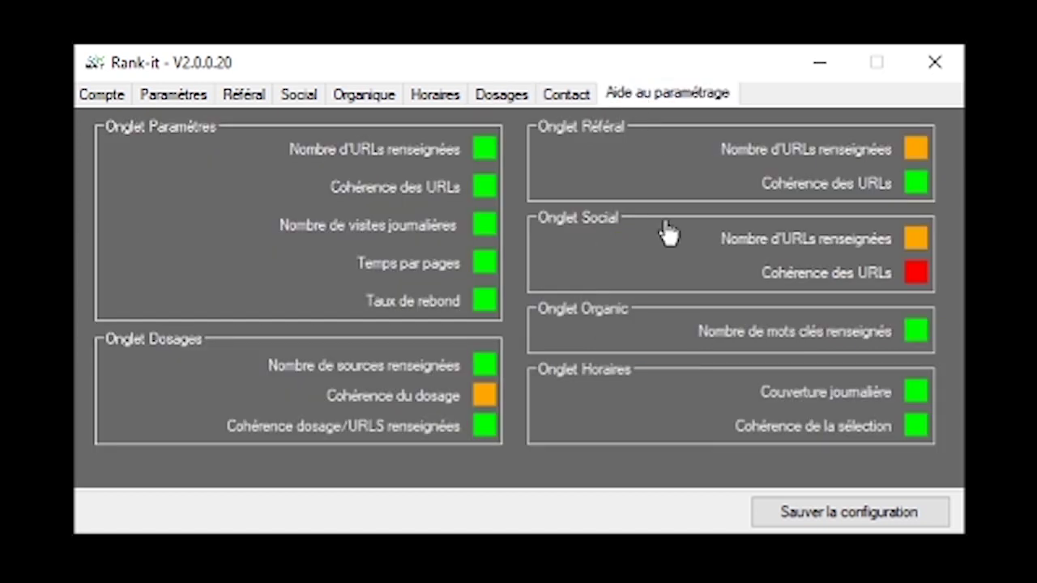
{"action": "mouse_move", "coordinate": [488, 389]}
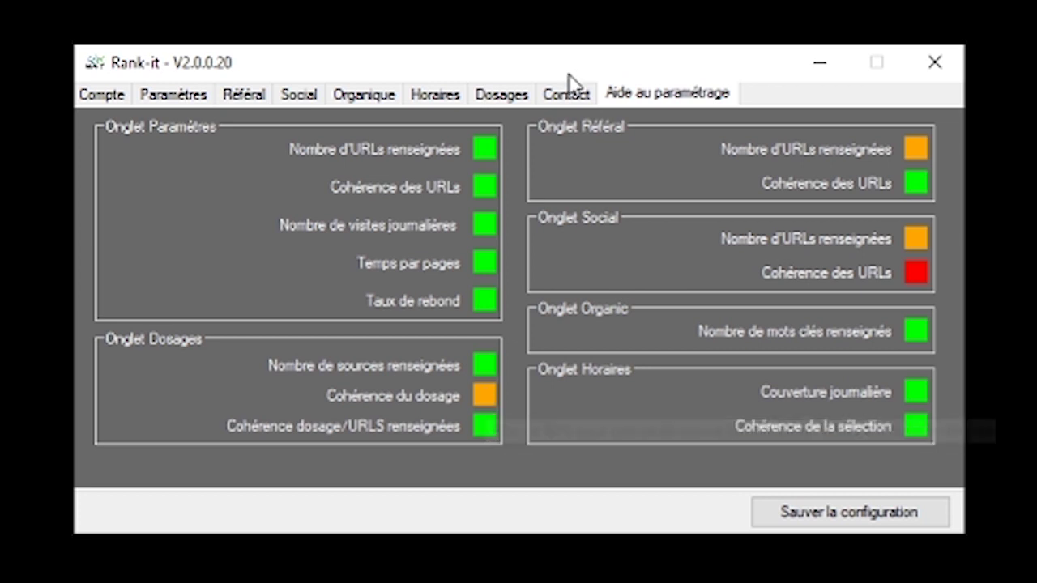
{"action": "left_click", "coordinate": [559, 104]}
Rebalance the visit sources to 75% Direct, 10% Social and 11% Organic, keeping Référal at 4%
{"action": "left_click", "coordinate": [503, 104]}
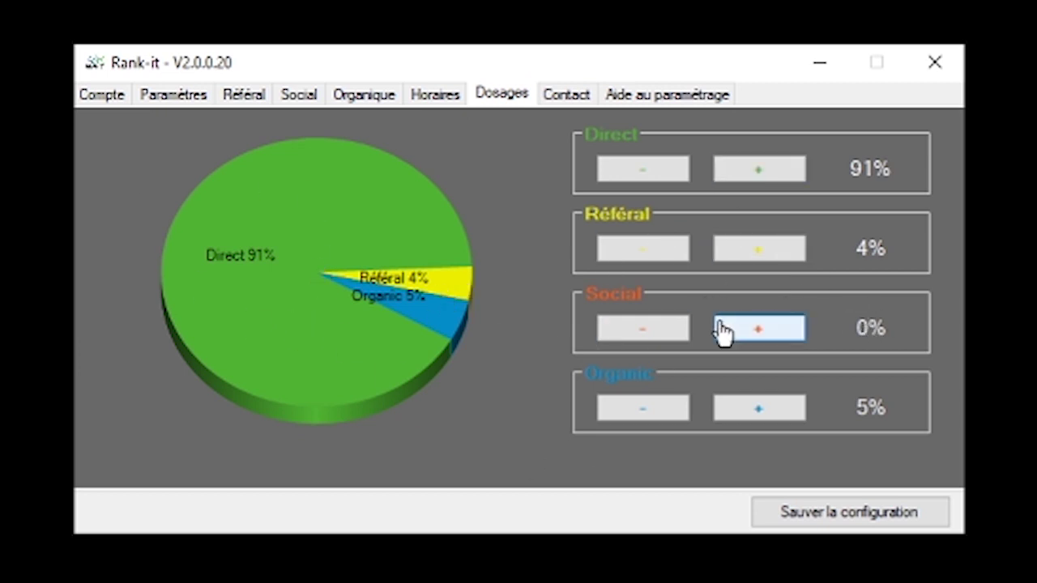
{"action": "left_click", "coordinate": [650, 420]}
{"action": "left_click", "coordinate": [651, 420]}
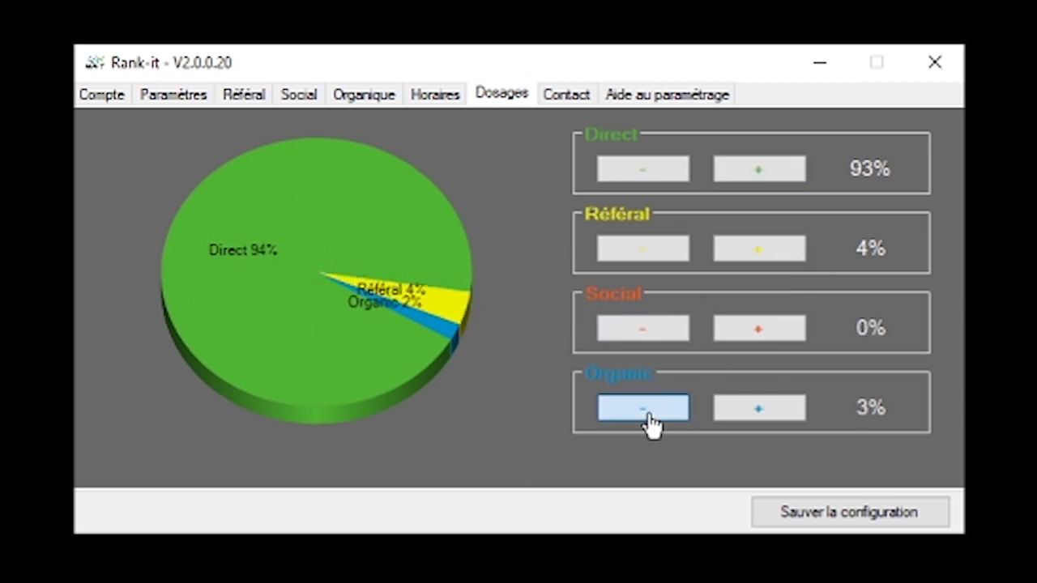
{"action": "left_click", "coordinate": [657, 415]}
{"action": "left_click", "coordinate": [656, 415]}
{"action": "left_click", "coordinate": [657, 415]}
{"action": "left_click", "coordinate": [651, 335]}
{"action": "left_click", "coordinate": [749, 414]}
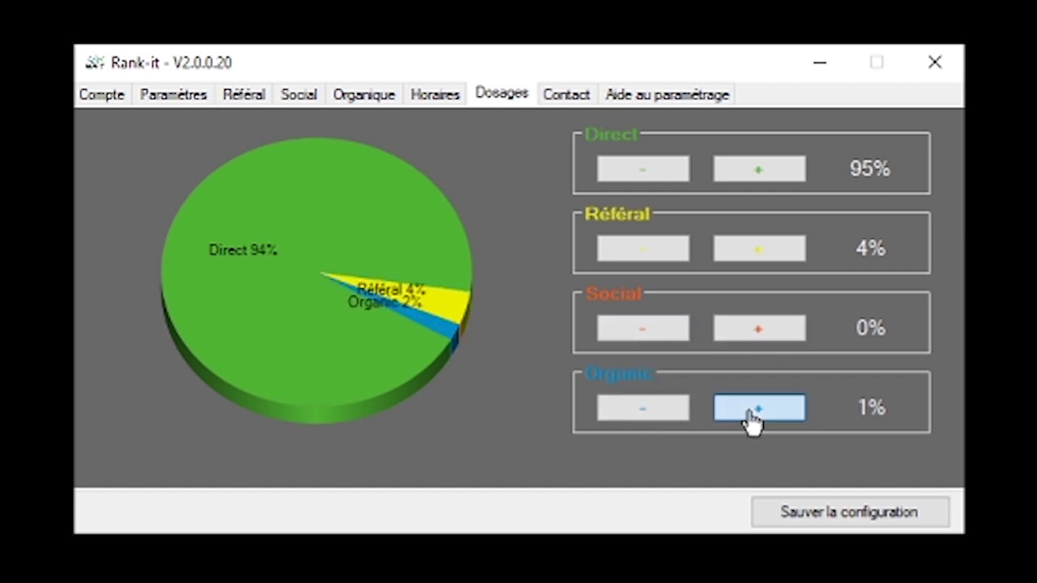
{"action": "left_click", "coordinate": [746, 331]}
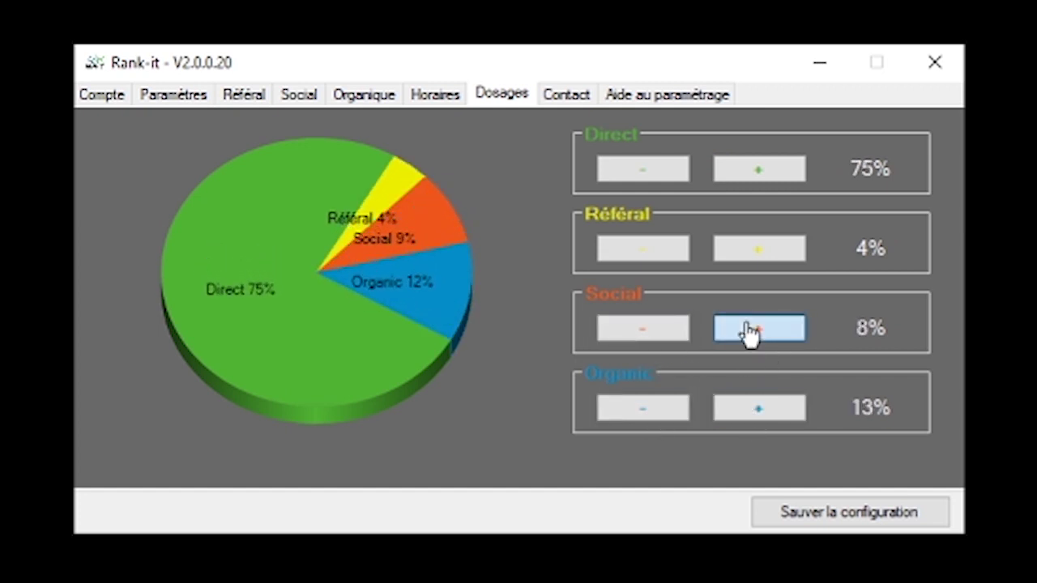
{"action": "left_click", "coordinate": [746, 331]}
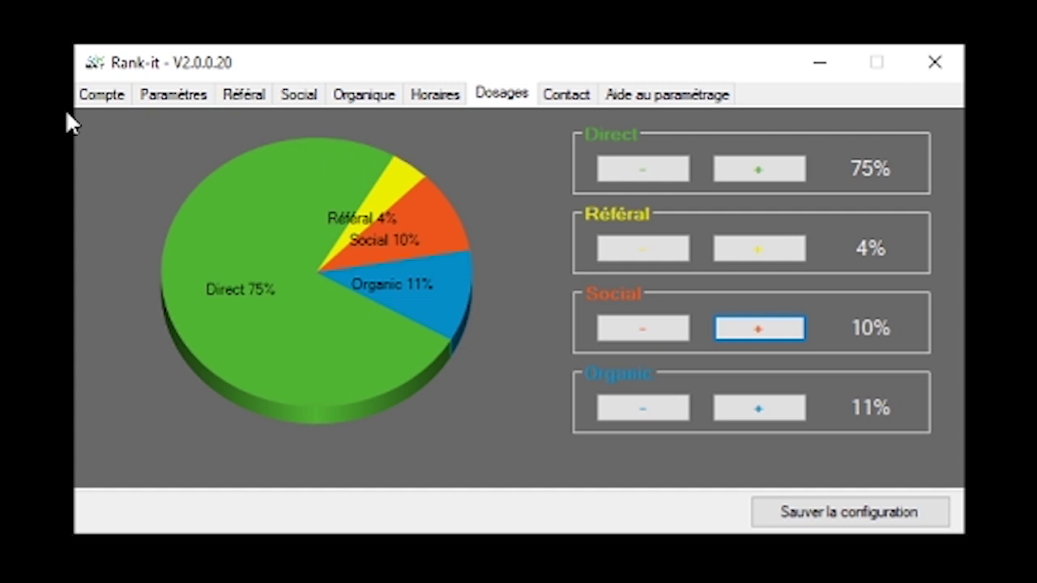
Clear the site URL list in Paramètres and check the configuration help's hint on the number of URLs entered
{"action": "left_click", "coordinate": [237, 97]}
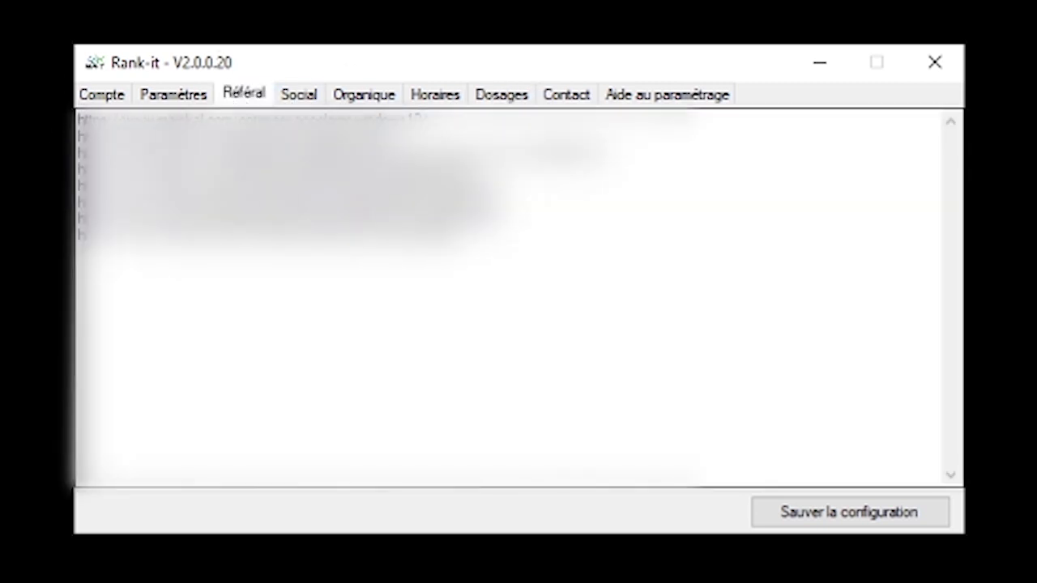
{"action": "left_click", "coordinate": [168, 95]}
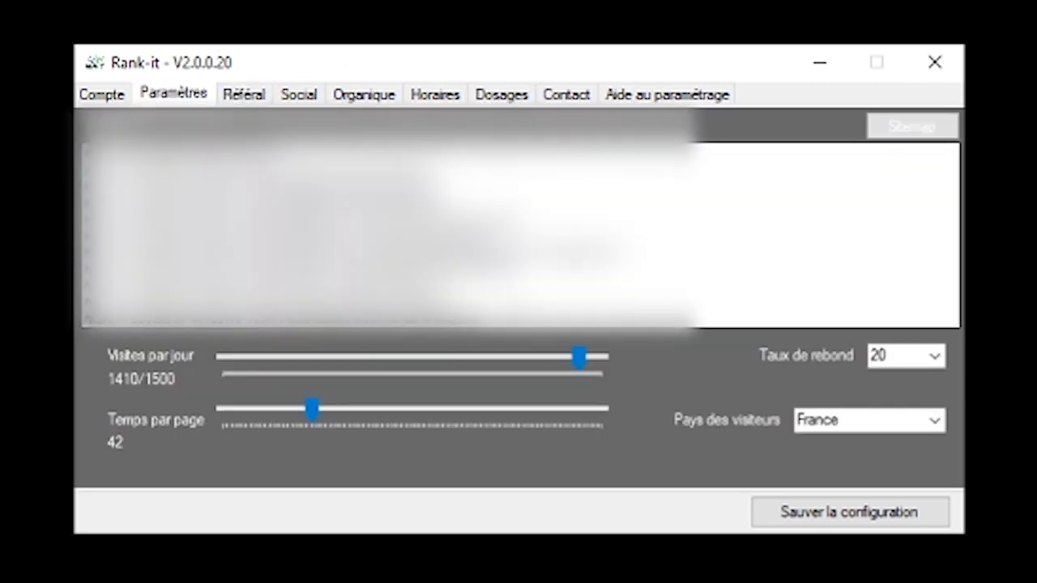
{"action": "key", "text": "ctrl+a"}
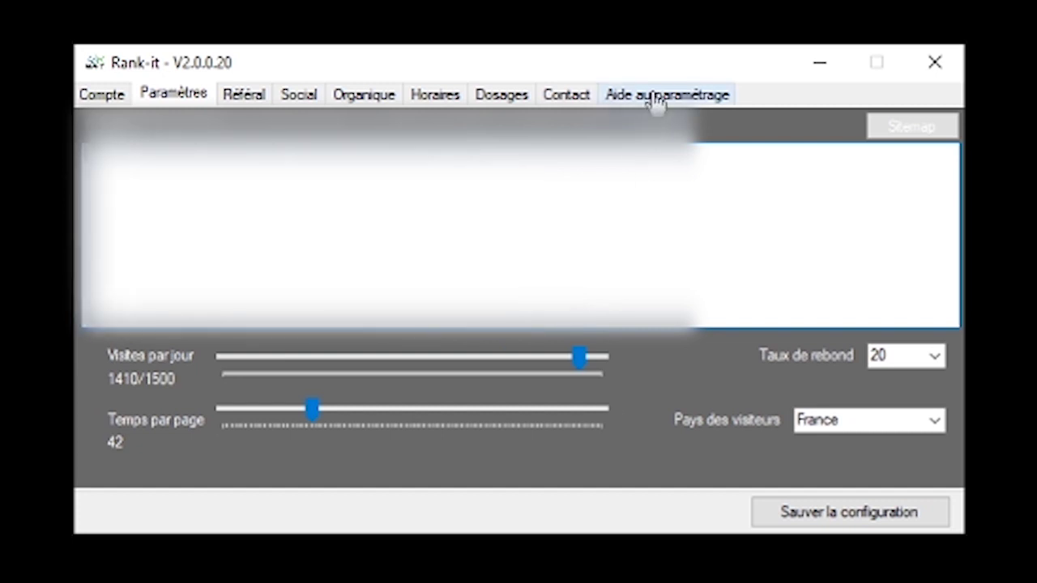
{"action": "left_click", "coordinate": [655, 95]}
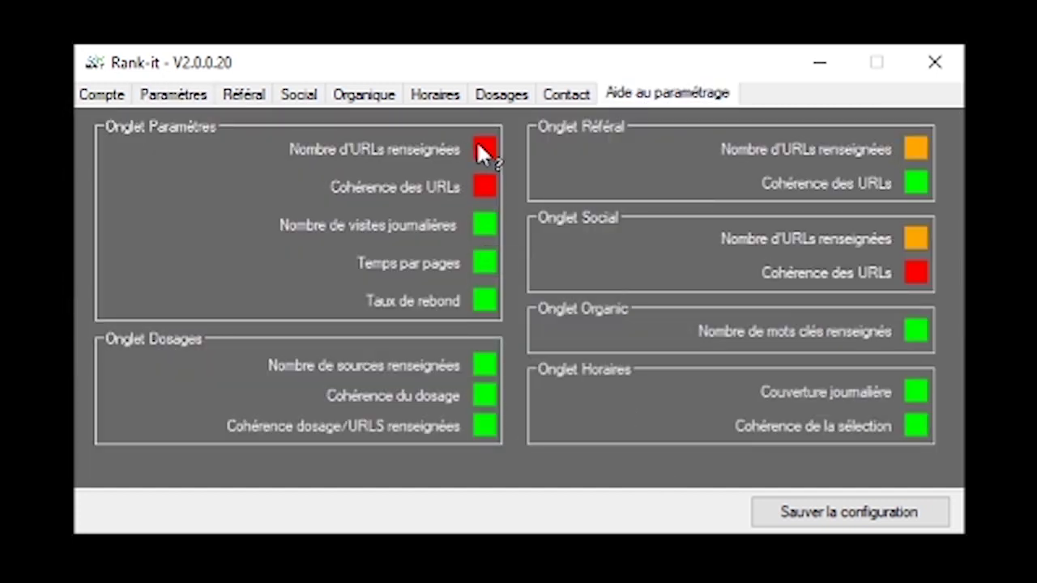
{"action": "mouse_move", "coordinate": [478, 148]}
Paste the removed site URLs back into the empty URL list in Paramètres
{"action": "left_click", "coordinate": [194, 97]}
{"action": "left_click", "coordinate": [267, 219]}
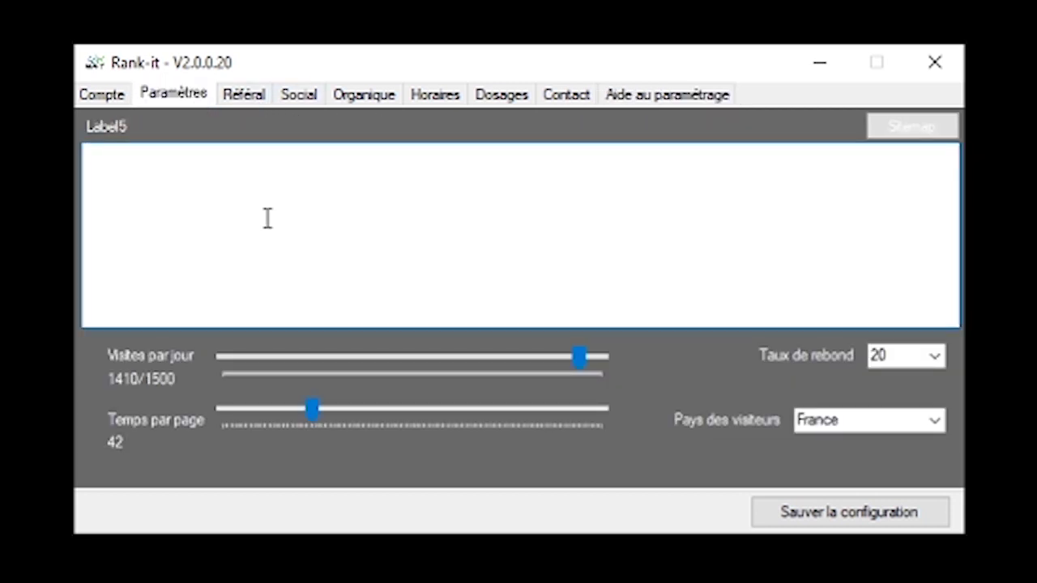
{"action": "key", "text": "ctrl+v"}
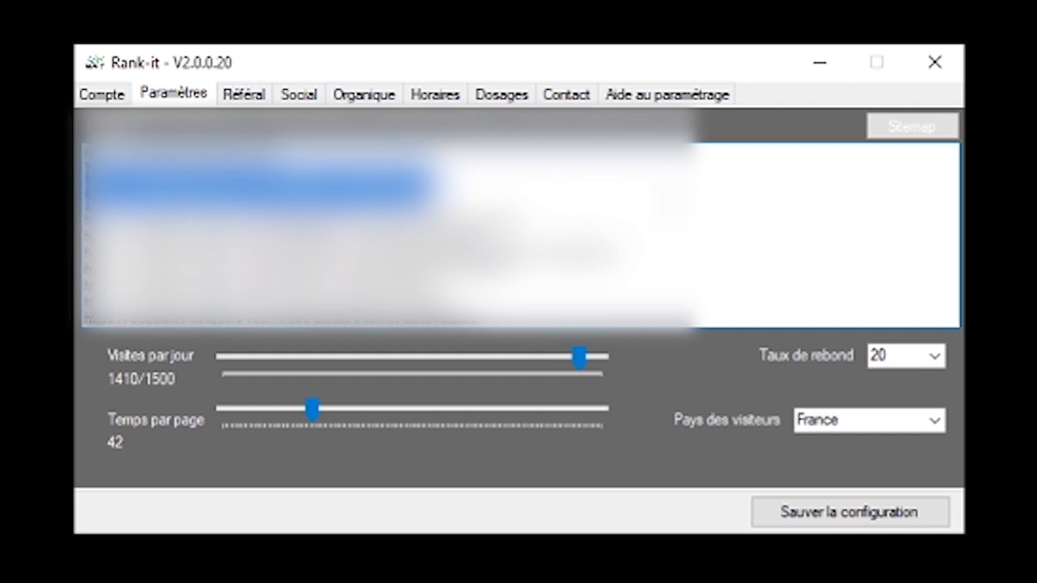
View the account overview with its visit counters and close the program
{"action": "left_click", "coordinate": [97, 96]}
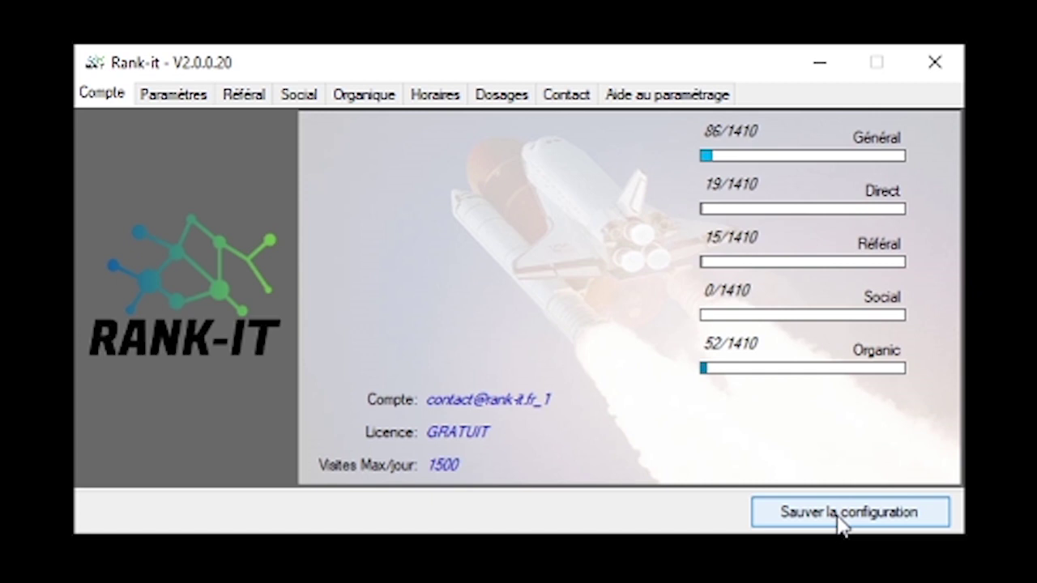
{"action": "mouse_move", "coordinate": [523, 65]}
{"action": "left_mouse_down"}
{"action": "mouse_move", "coordinate": [220, 0]}
{"action": "mouse_move", "coordinate": [421, 102]}
{"action": "mouse_move", "coordinate": [479, 69]}
{"action": "mouse_move", "coordinate": [522, 69]}
{"action": "left_mouse_up"}
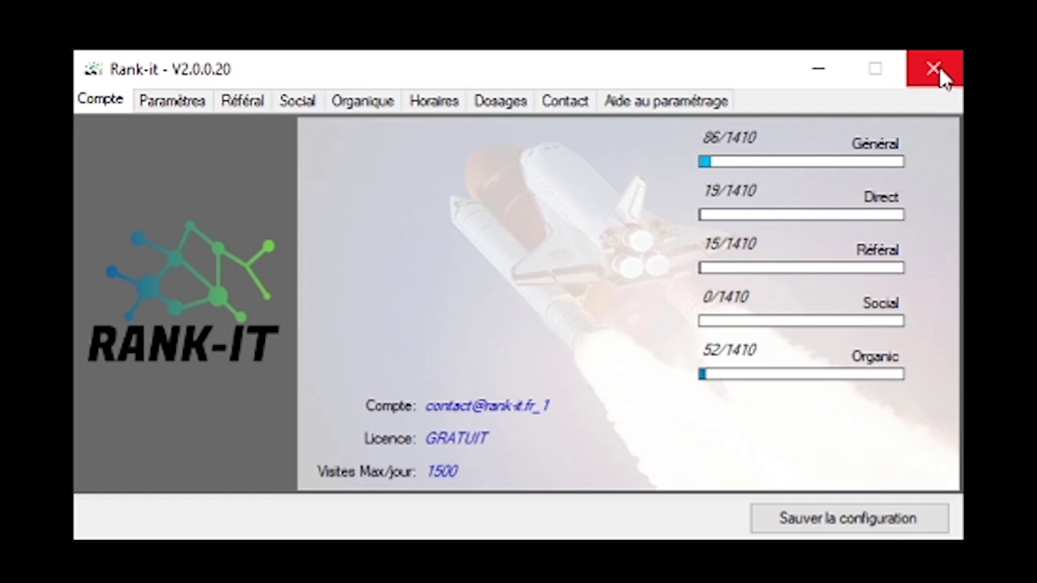
{"action": "left_click", "coordinate": [936, 69]}
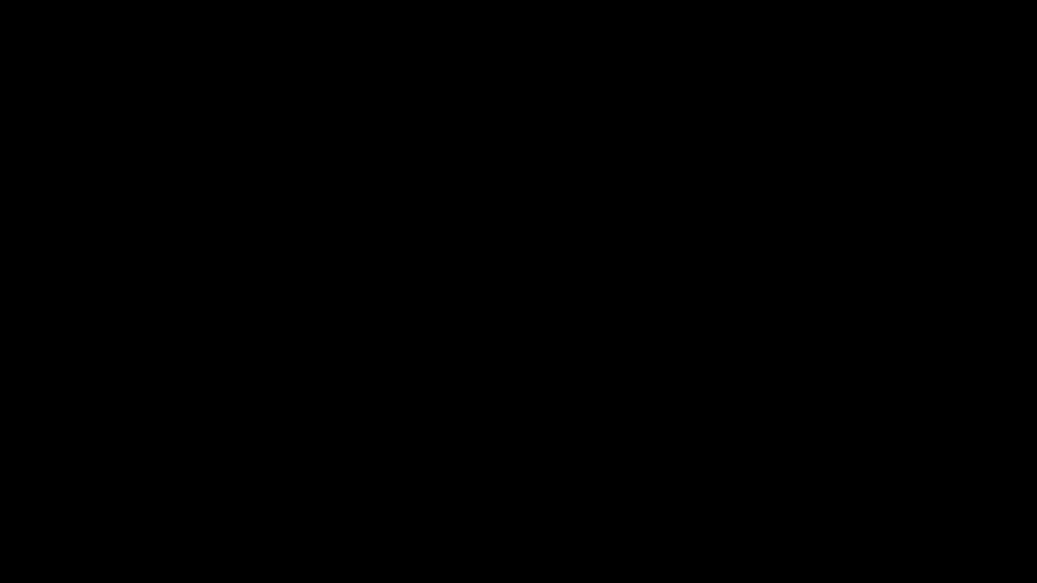